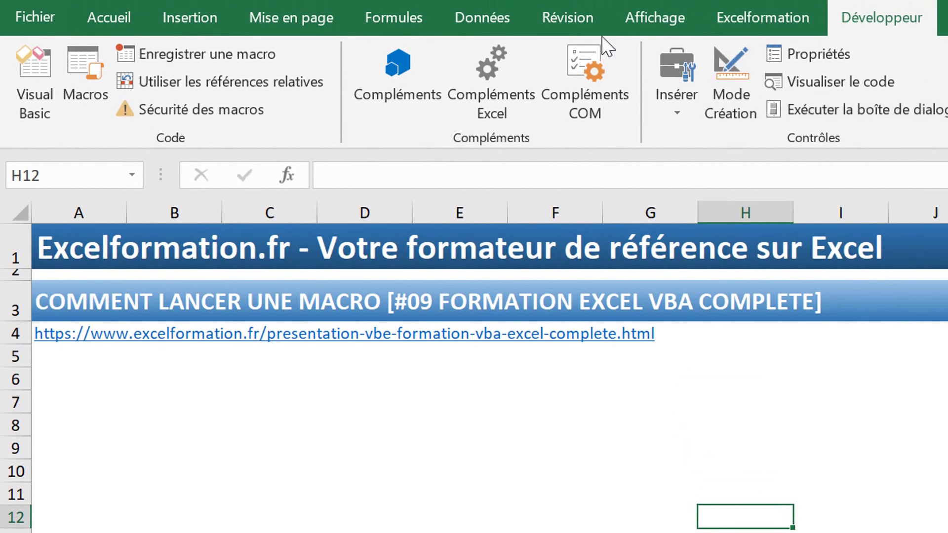
Step: Open the Visual Basic editor from Excel and display the editor's Options dialog
click(52, 66)
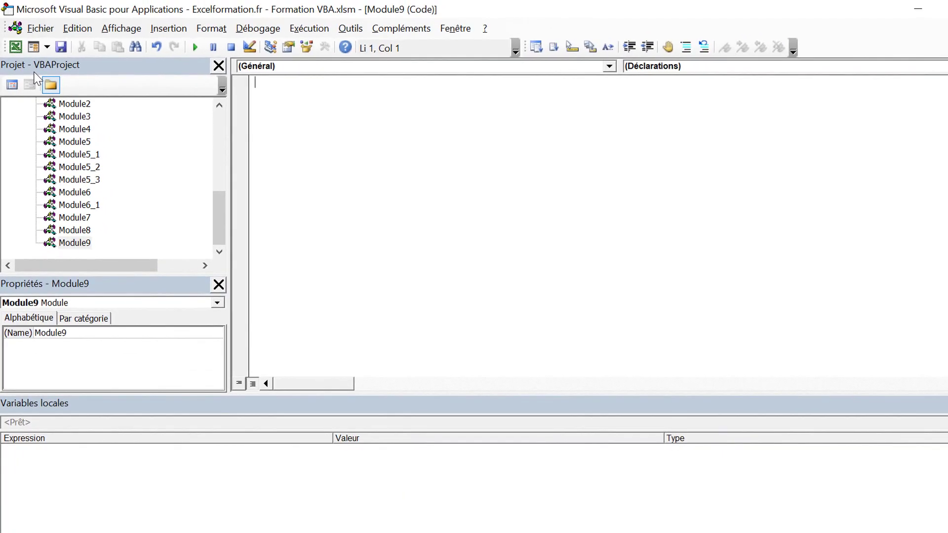
click(358, 27)
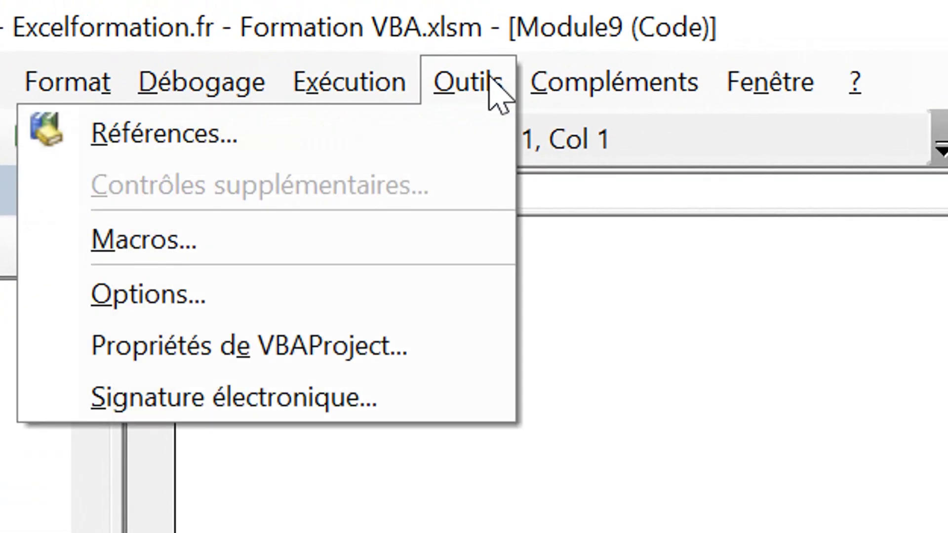
click(218, 298)
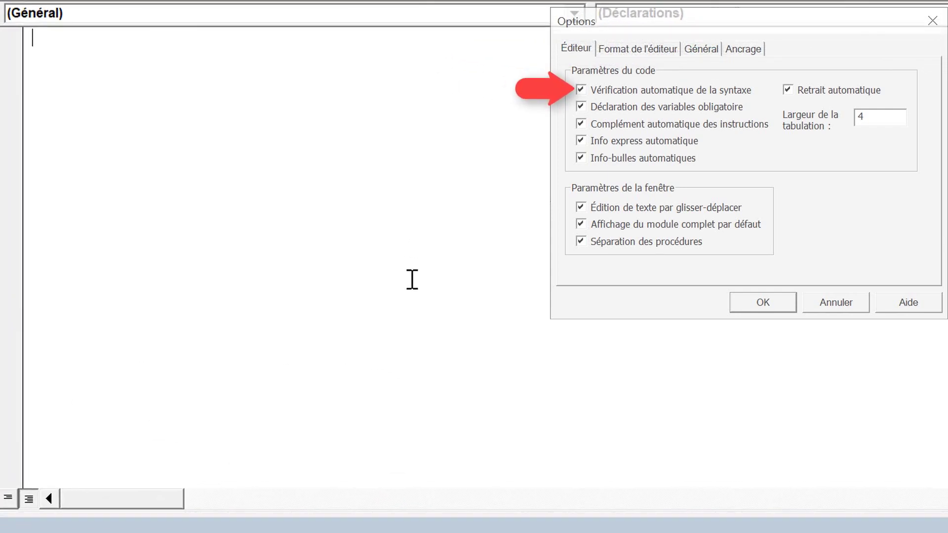
Step: Create a Sub procedure named test in the empty Module9 code window
text(sub )
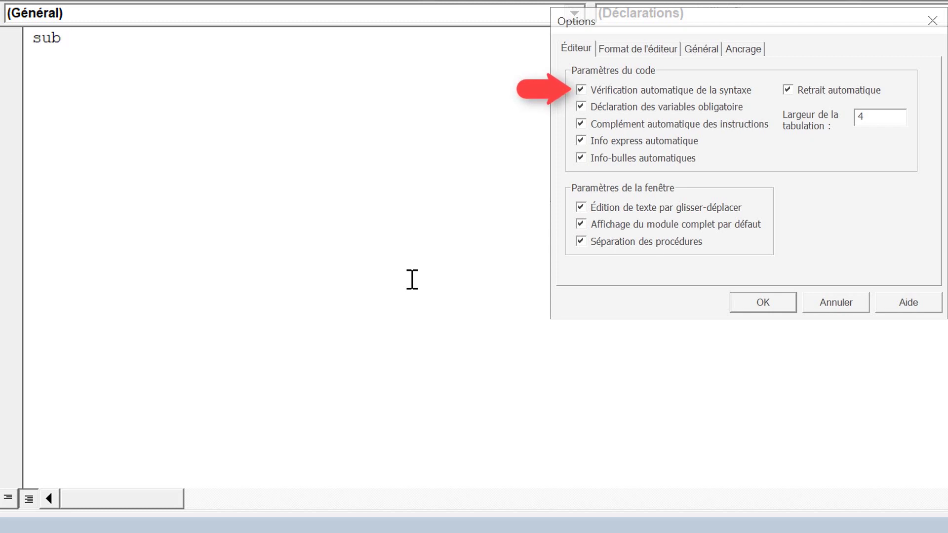
text(test)
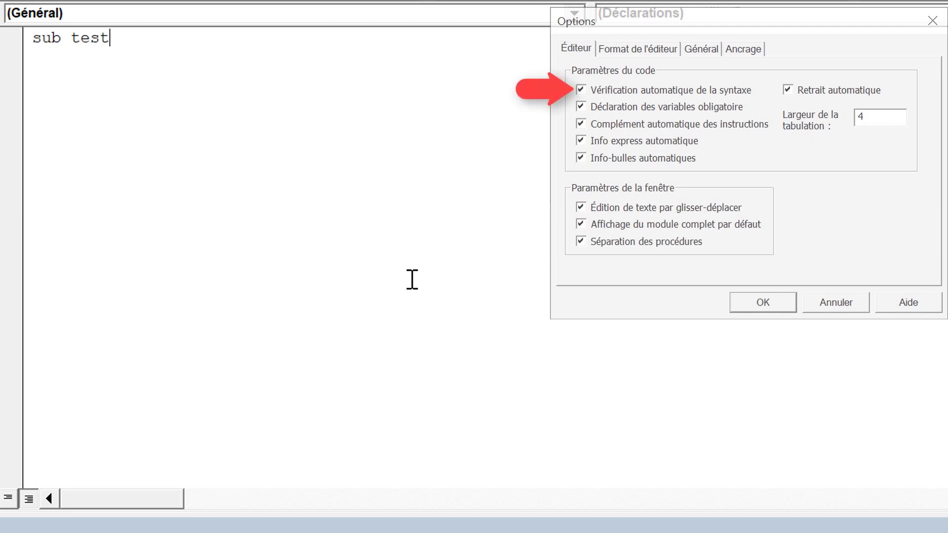
key(Return)
Step: Enter the indented, unquoted statement msgbox ceci n'est pas valide inside the test procedure to try out the automatic syntax check
key(Tab)
text(ms)
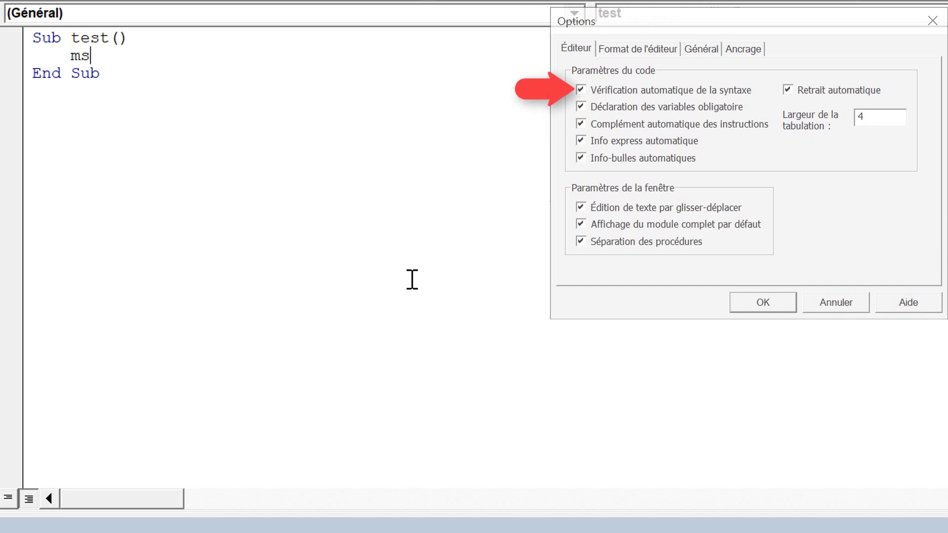
text(gbox )
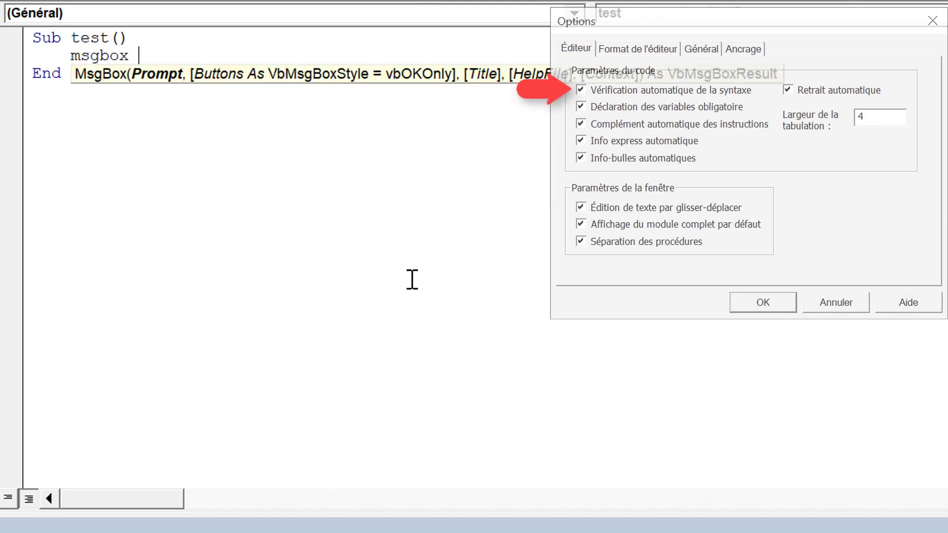
text(ceci )
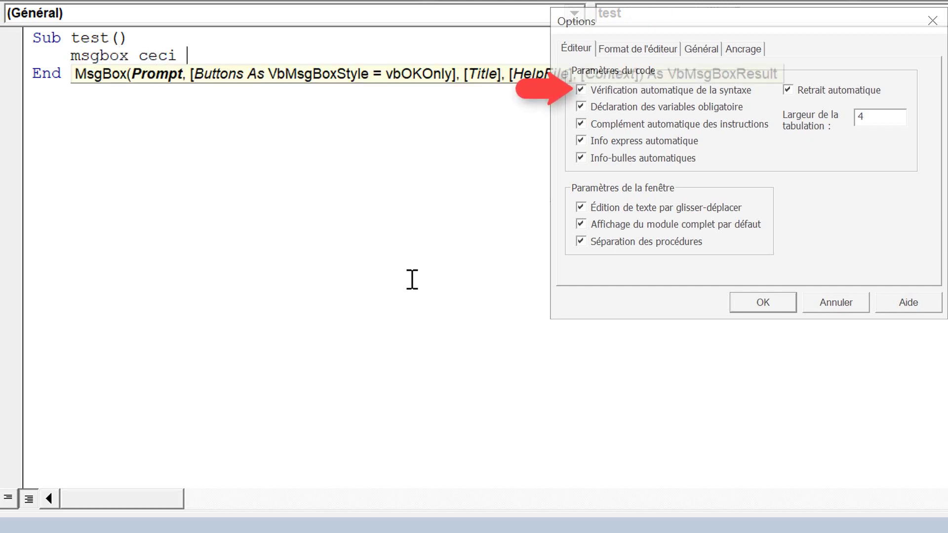
text(n'est )
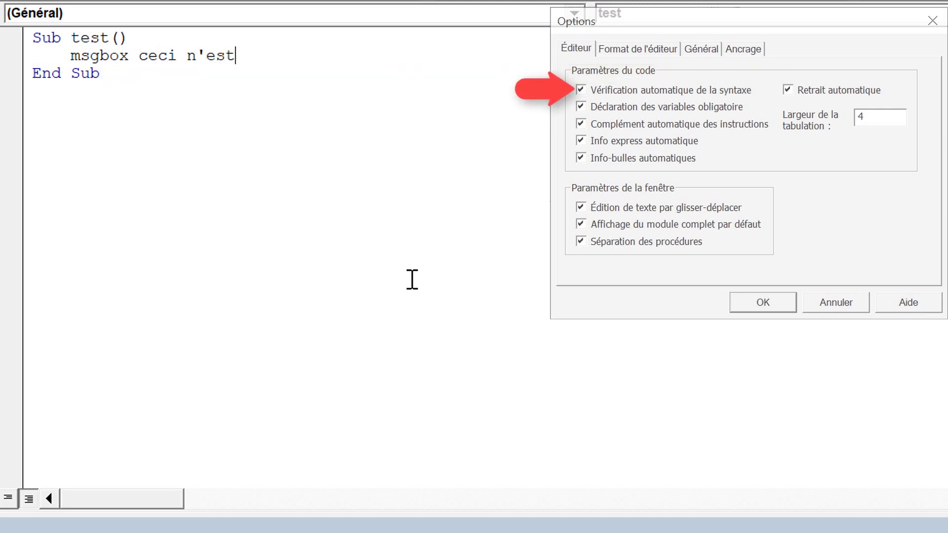
text(pas v)
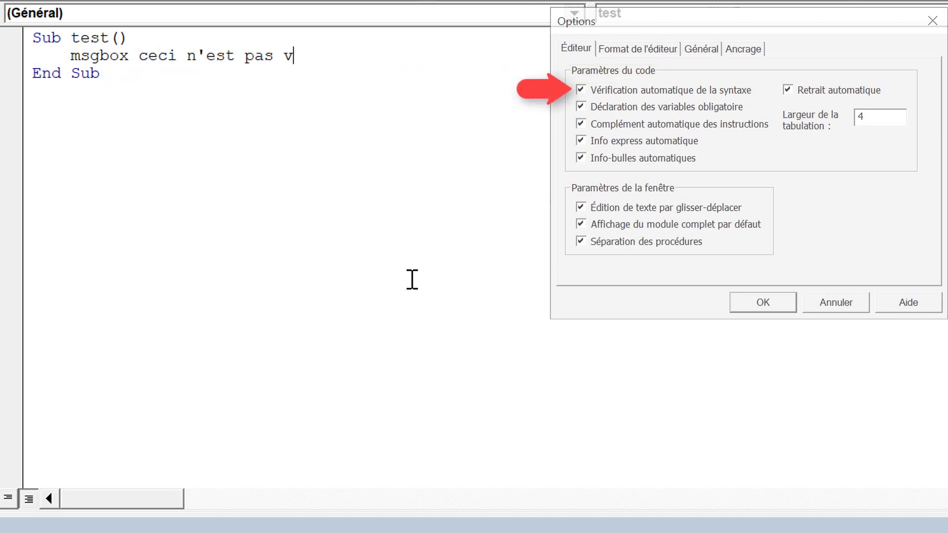
text(alide)
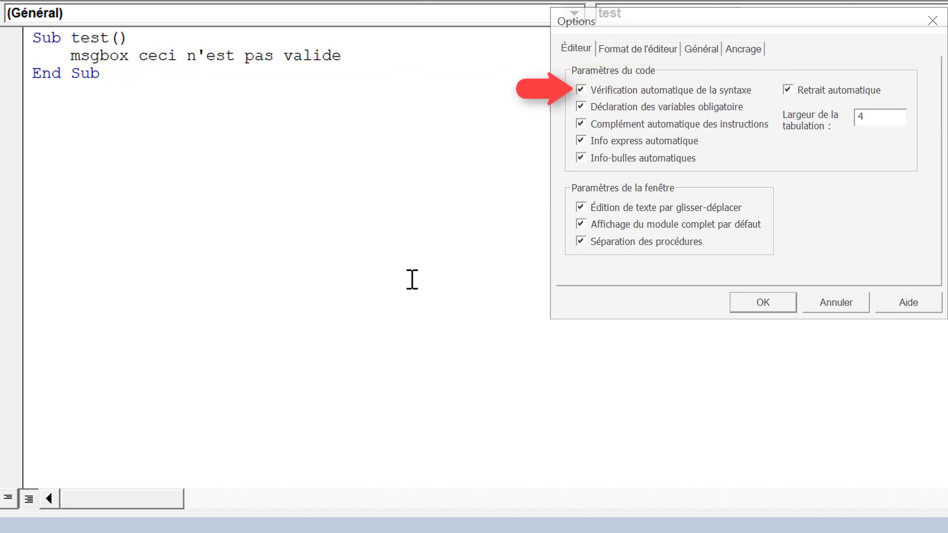
key(Return)
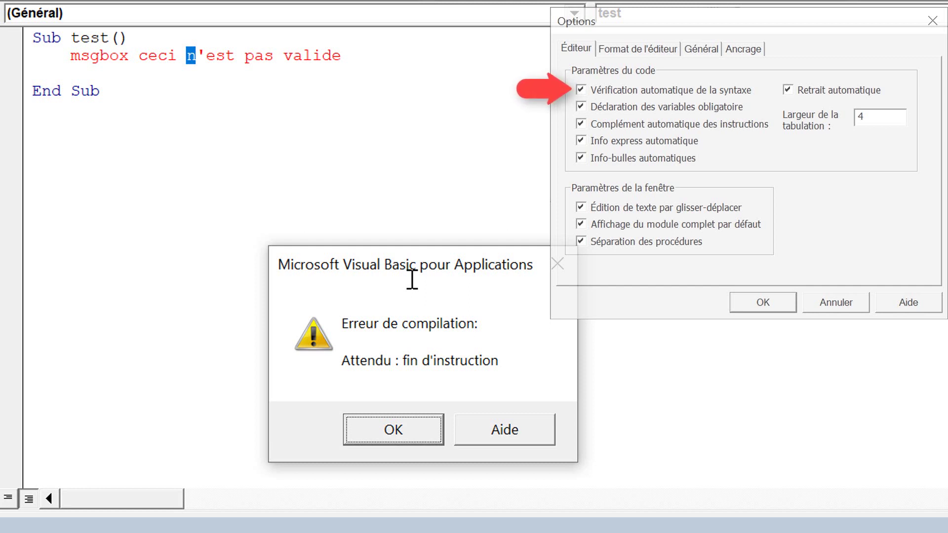
click(415, 432)
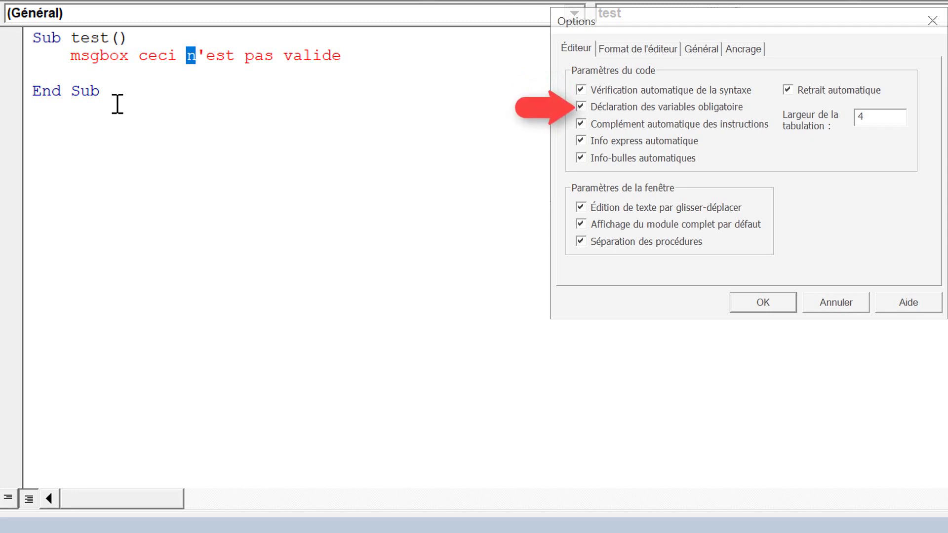
Step: Replace the module's entire code with the statement Option Explicit
key(shift+Up)
key(shift+Up)
key(shift+Up)
key(shift+Up)
key(shift+Up)
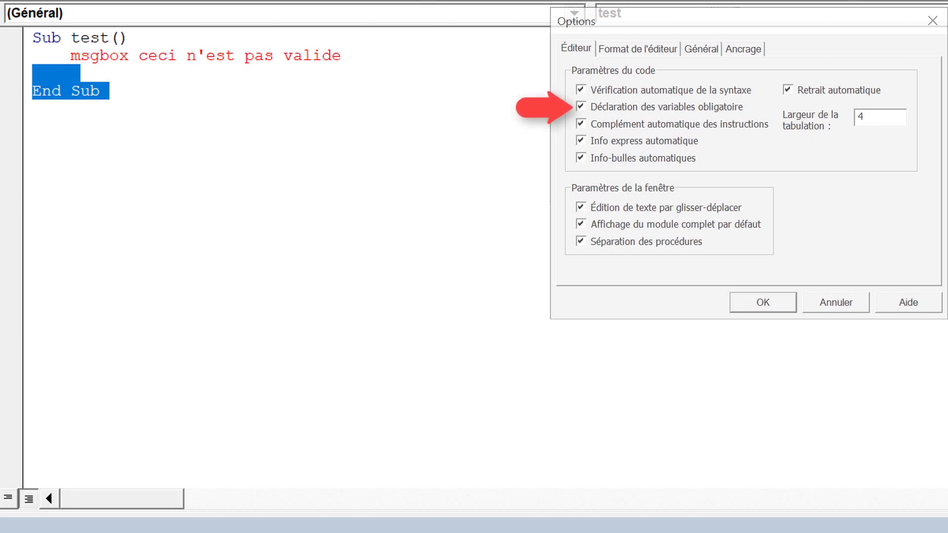
text(option explic)
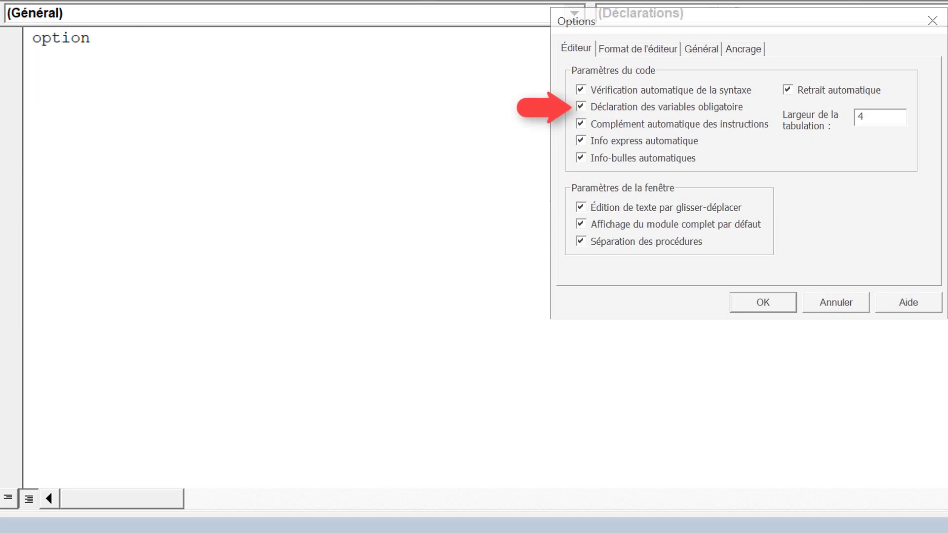
text(it)
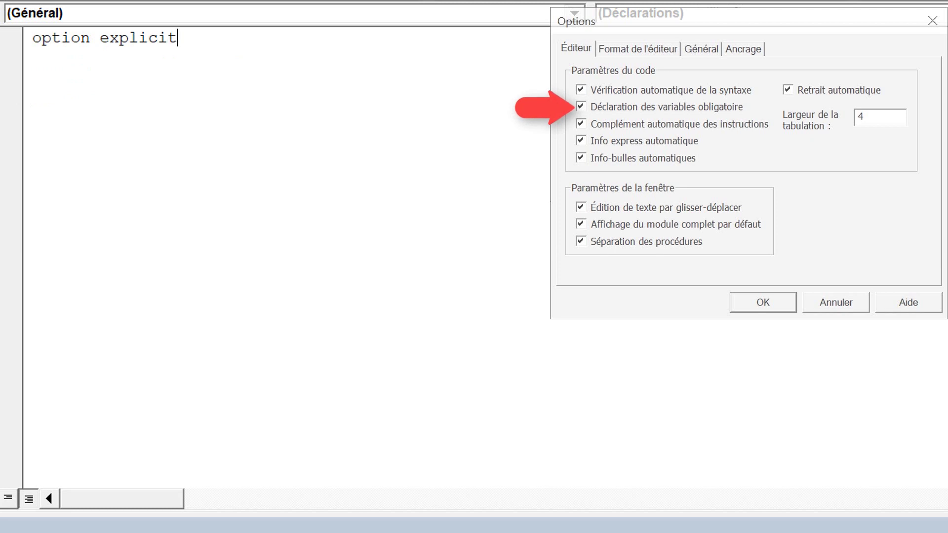
key(Return)
Step: Delete the Option Explicit statement and create a Sub procedure named test
drag(36, 36, 247, 146)
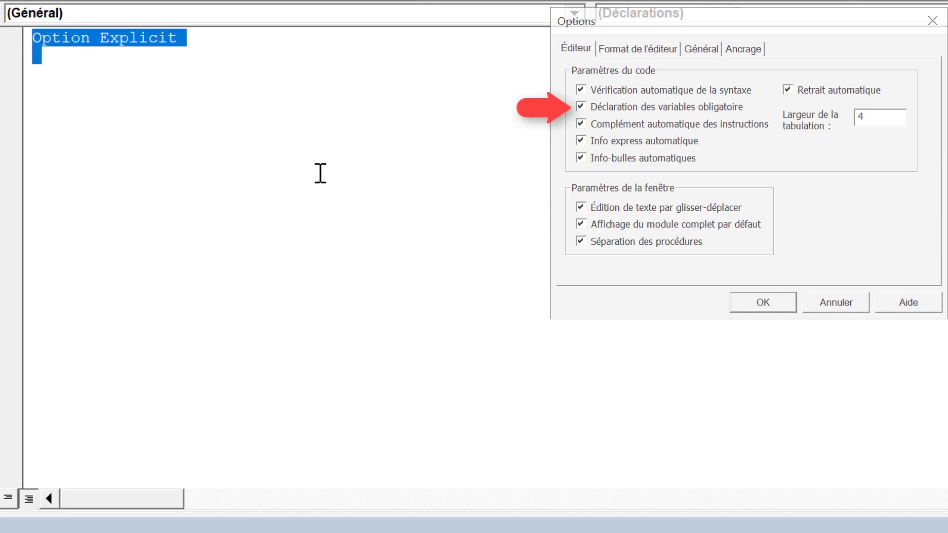
key(Delete)
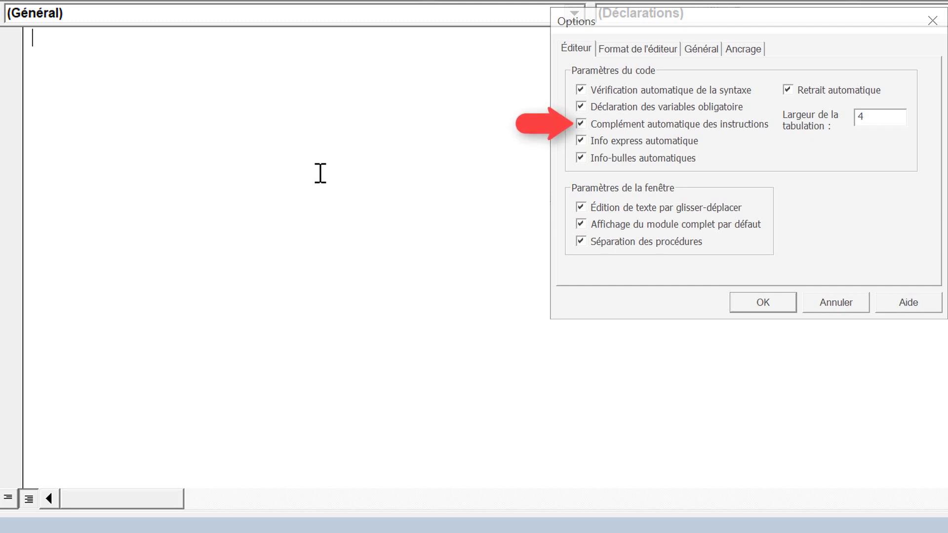
text(sub test)
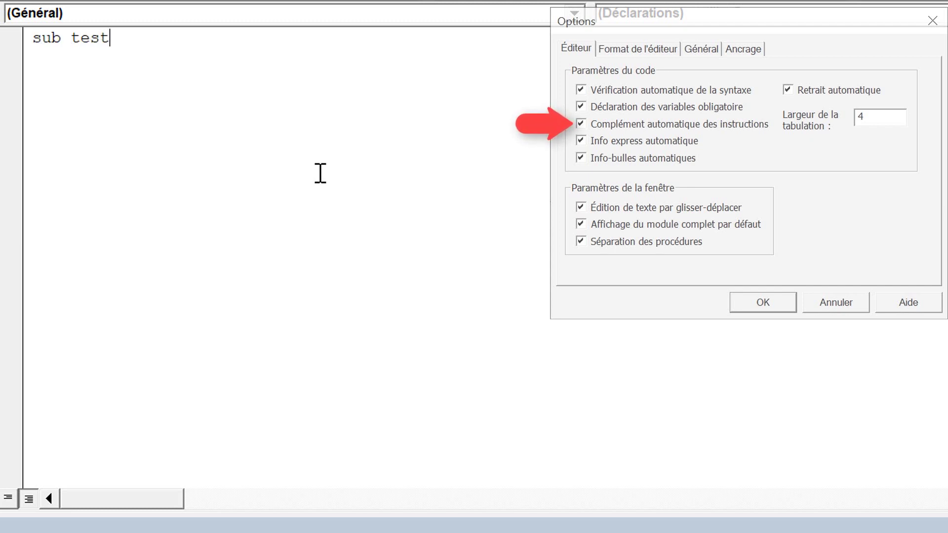
key(Return)
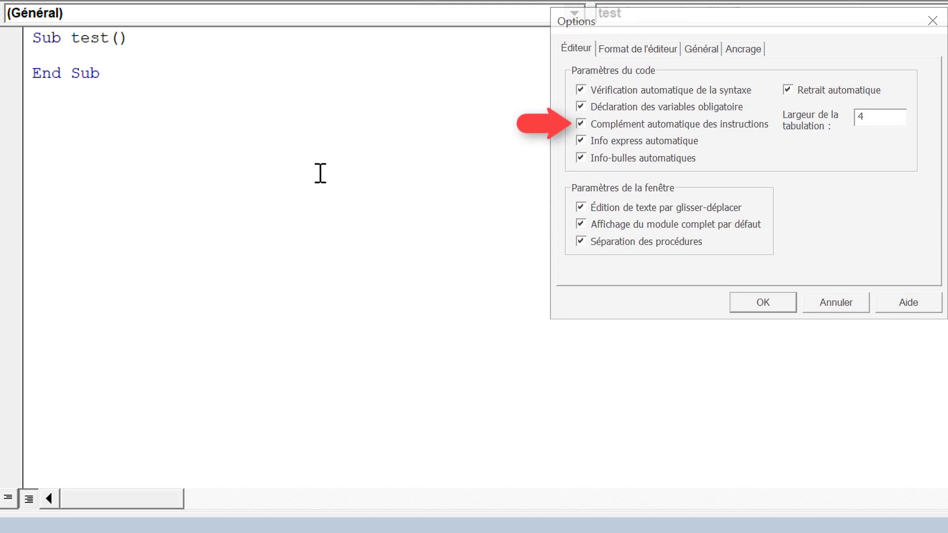
Step: Enter an indented range("a1") statement in the test procedure and complete it with the suggested Value property
key(Tab)
text(range)
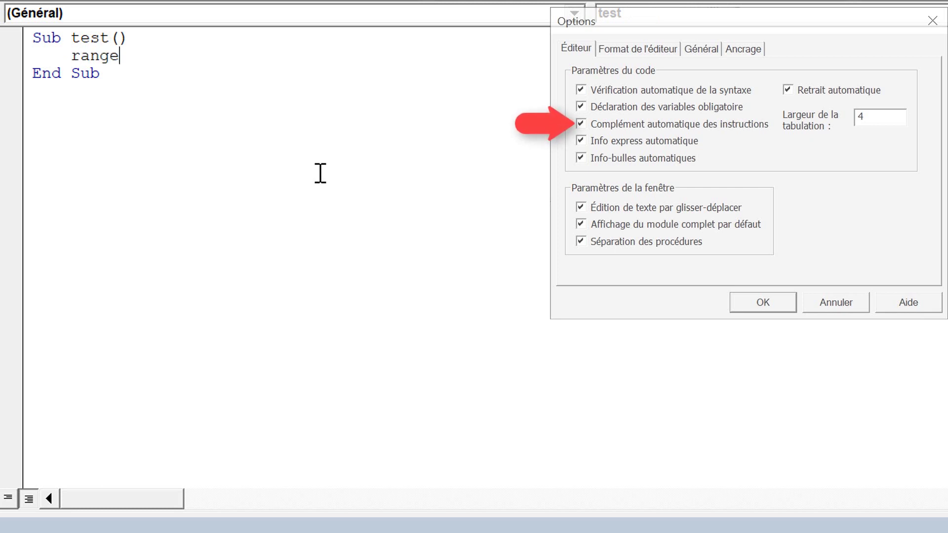
text(("a1)
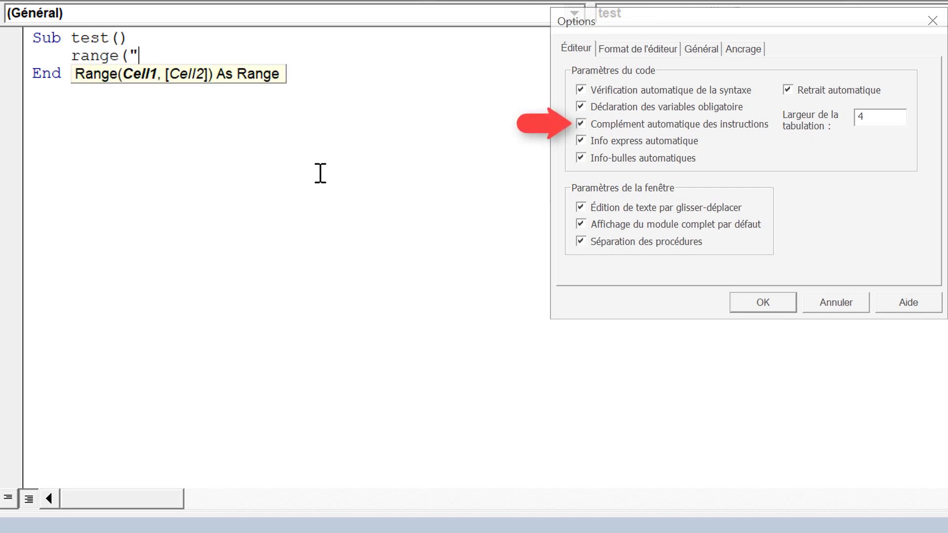
text("))
text(.)
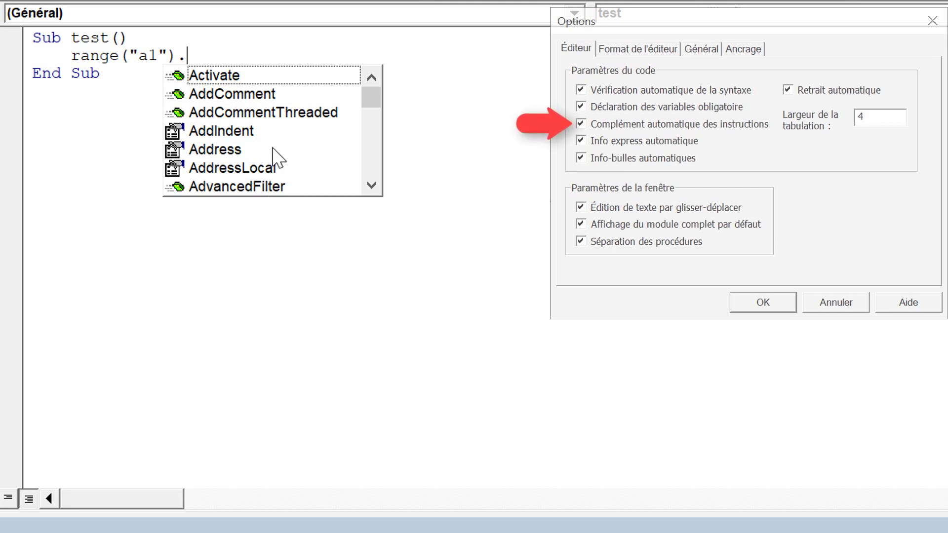
text(v)
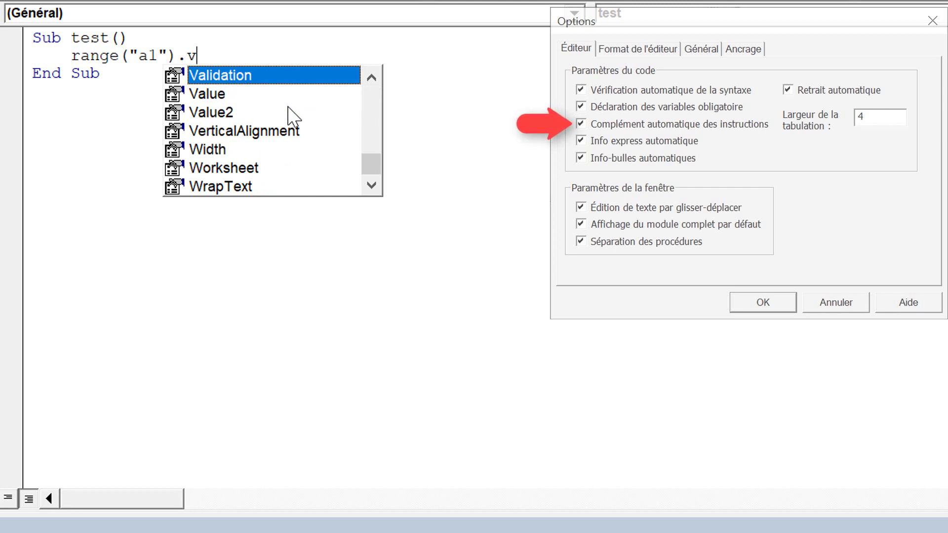
double_click(219, 93)
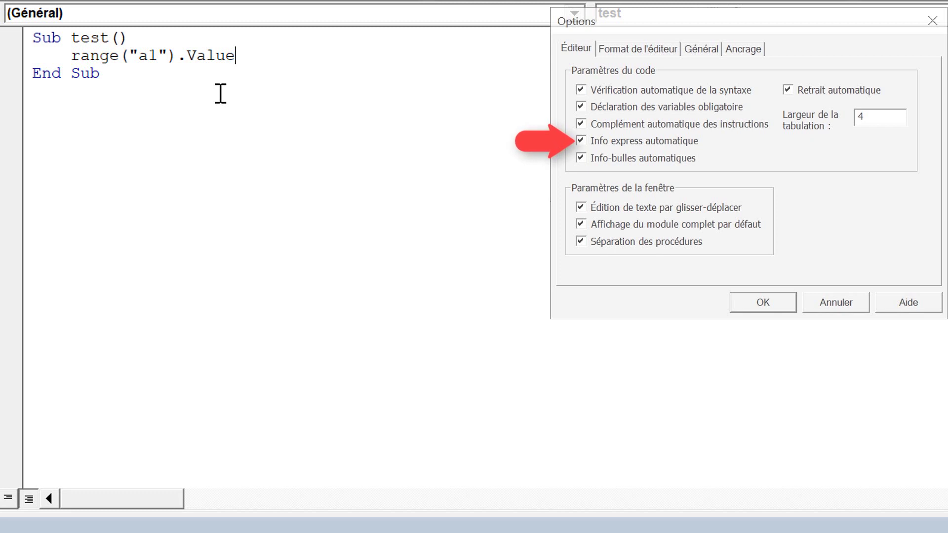
Step: Delete the range("a1").Value statement from the test procedure
key(BackSpace)
key(BackSpace)
key(BackSpace)
key(BackSpace)
key(BackSpace)
key(BackSpace)
key(BackSpace)
key(BackSpace)
key(BackSpace)
key(BackSpace)
key(BackSpace)
key(BackSpace)
key(BackSpace)
key(BackSpace)
key(BackSpace)
key(BackSpace)
key(BackSpace)
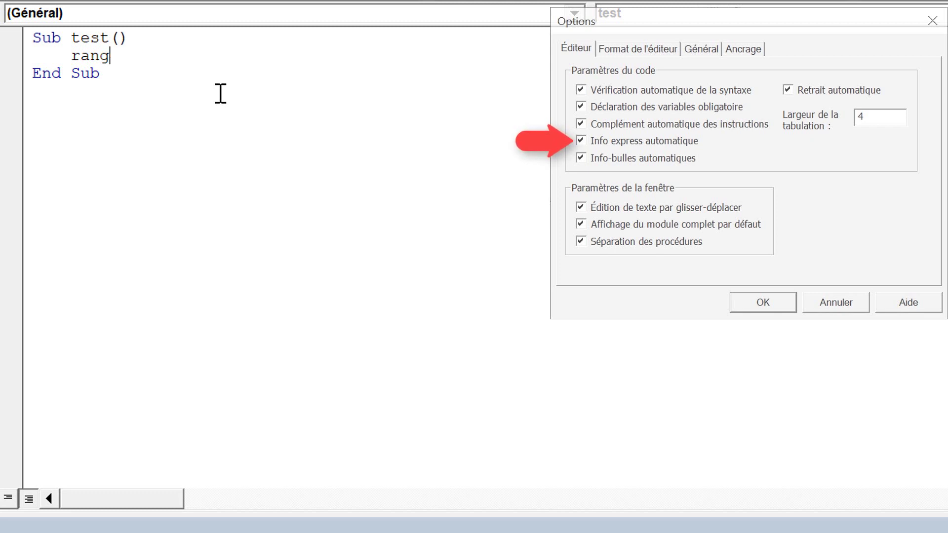
Step: On a new line, enter a msgbox call with the prompt "bonjour" and the suggested vbOKCancel button constant, continuing to the title argument
key(Return)
text(msgbox )
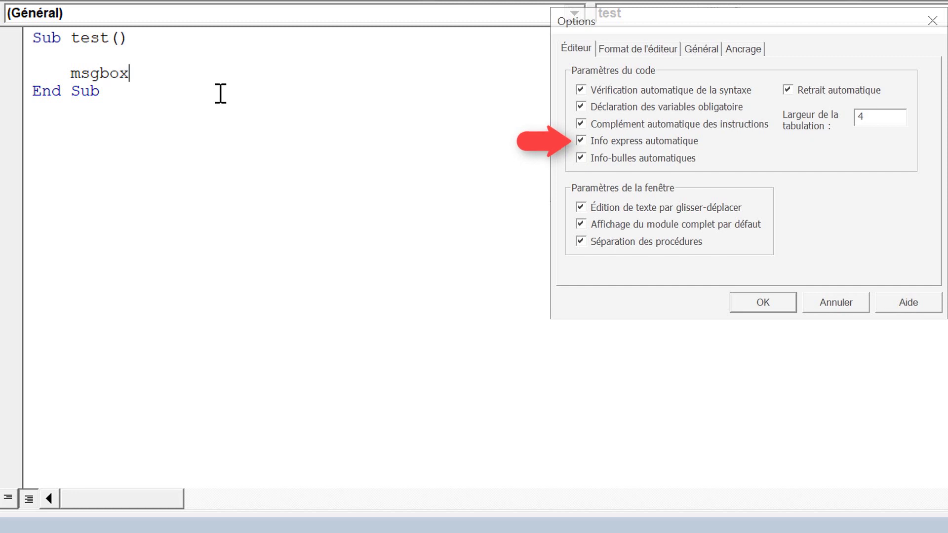
text(()
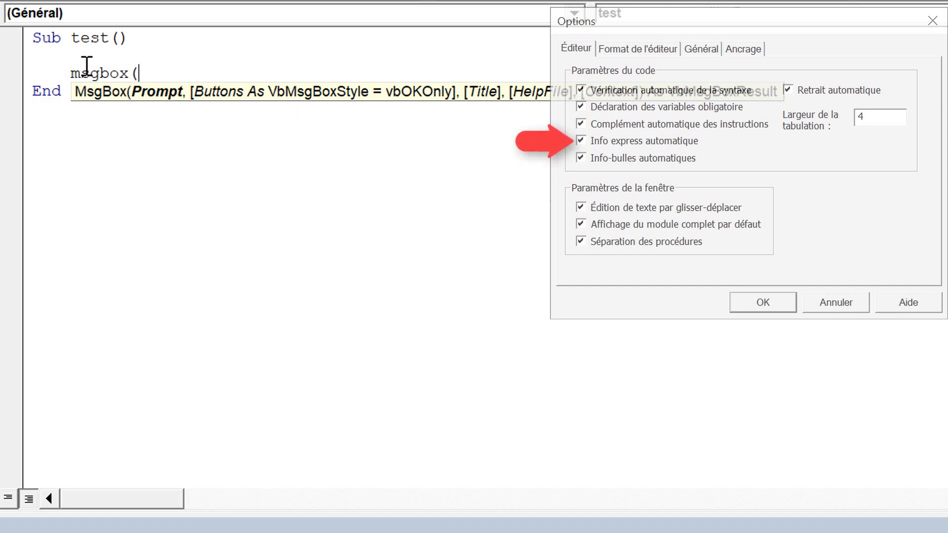
text("bonjour)
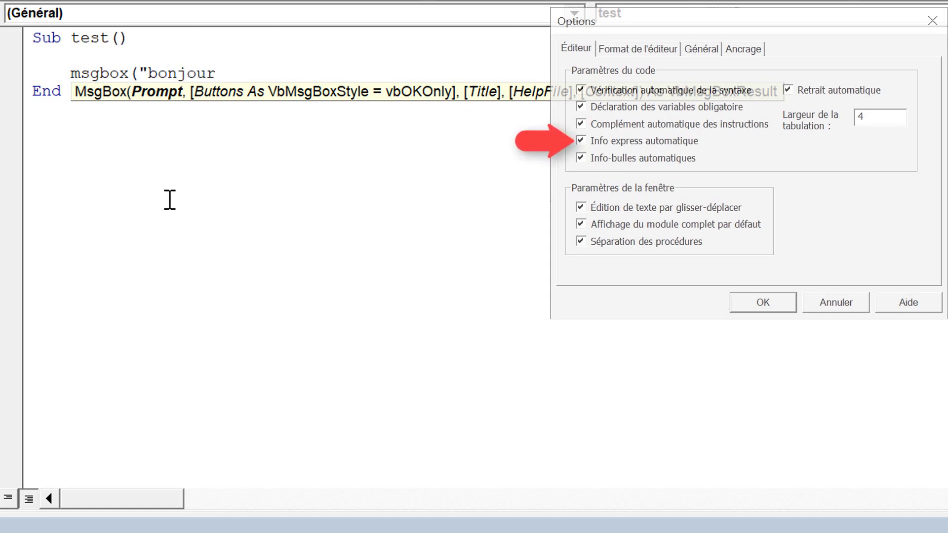
text(",)
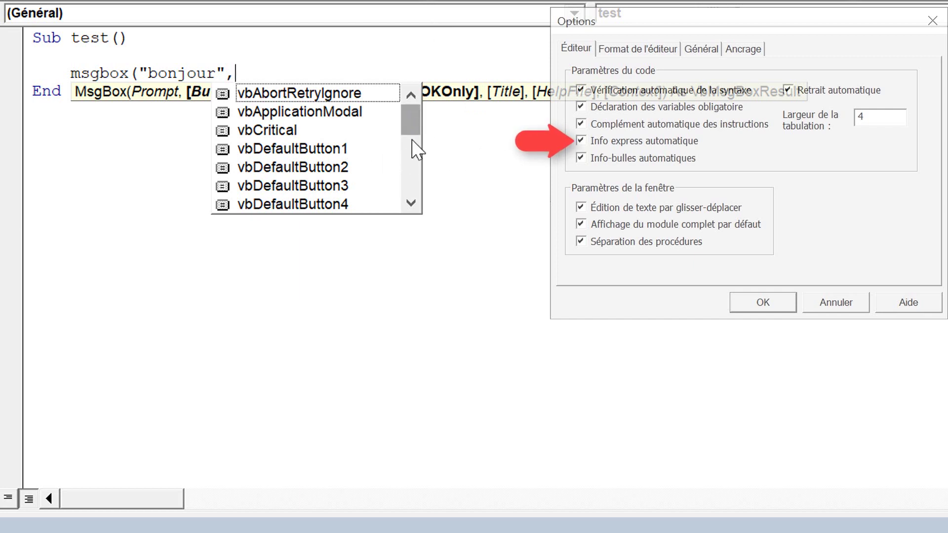
drag(413, 140, 409, 184)
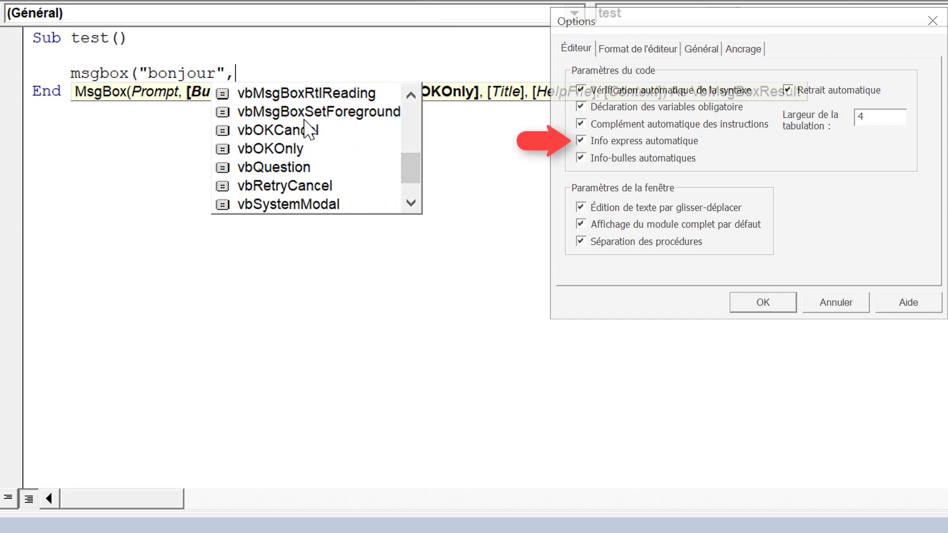
double_click(302, 139)
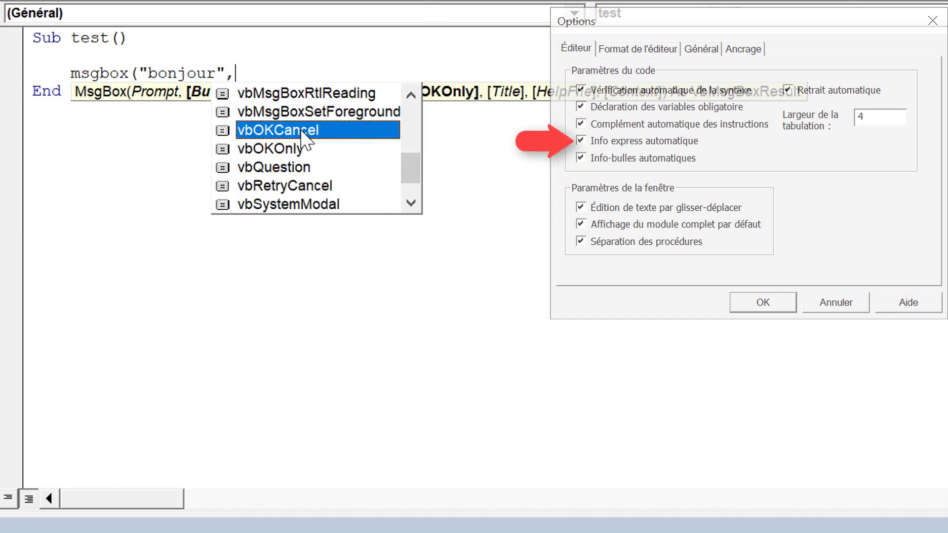
text(,)
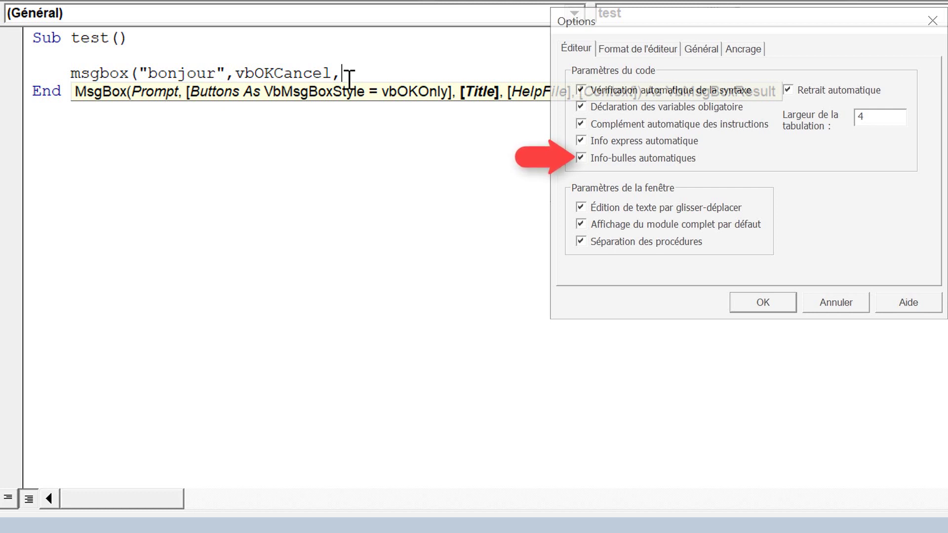
Step: Replace the msgbox statement in the test procedure with a declaration of petitNombre as Integer
drag(350, 74, 75, 58)
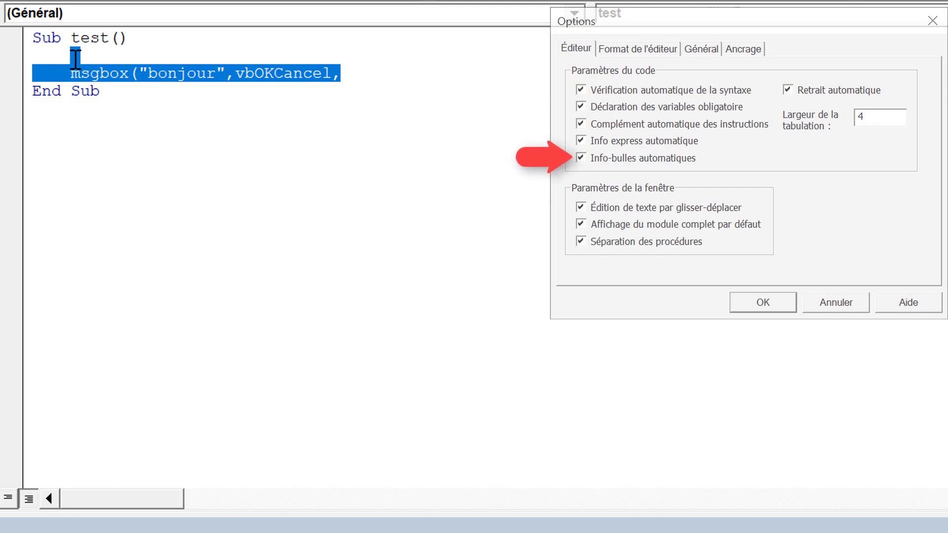
text(dim )
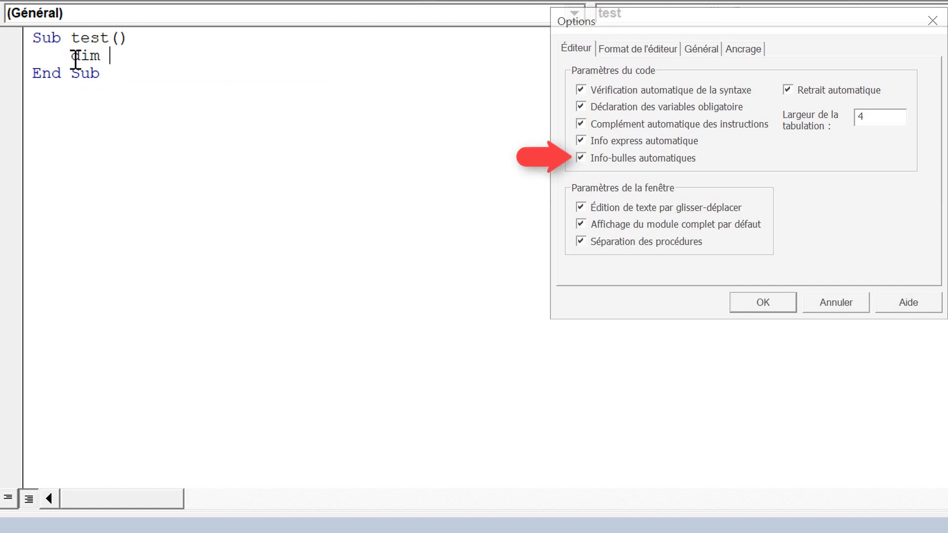
text(petitNom)
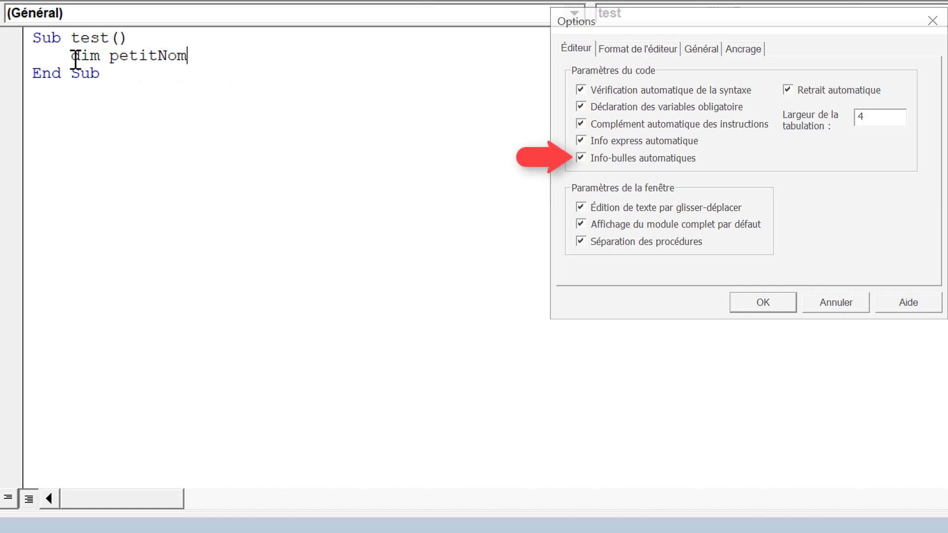
text(bre as )
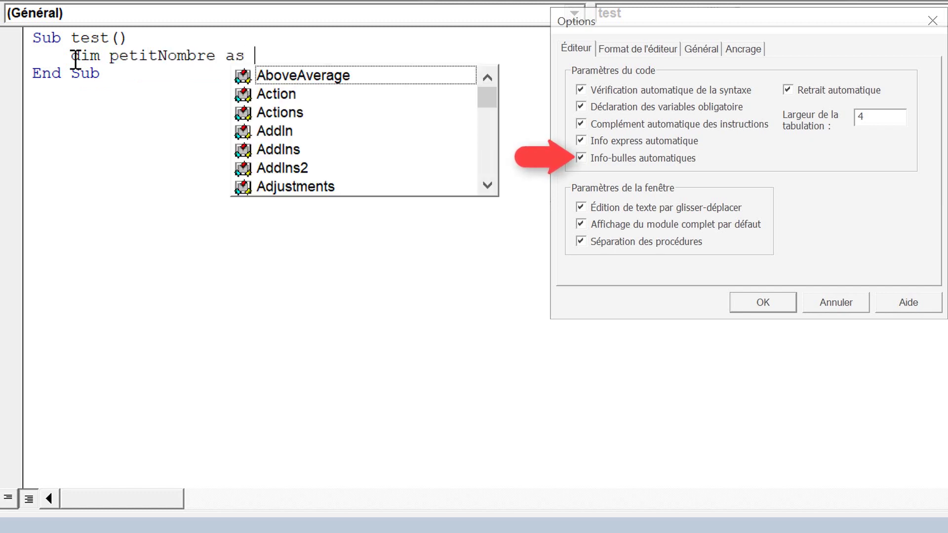
text(integer)
key(Return)
Step: Declare grandNombre as Long below the petitNombre declaration, followed by a blank line
text(d)
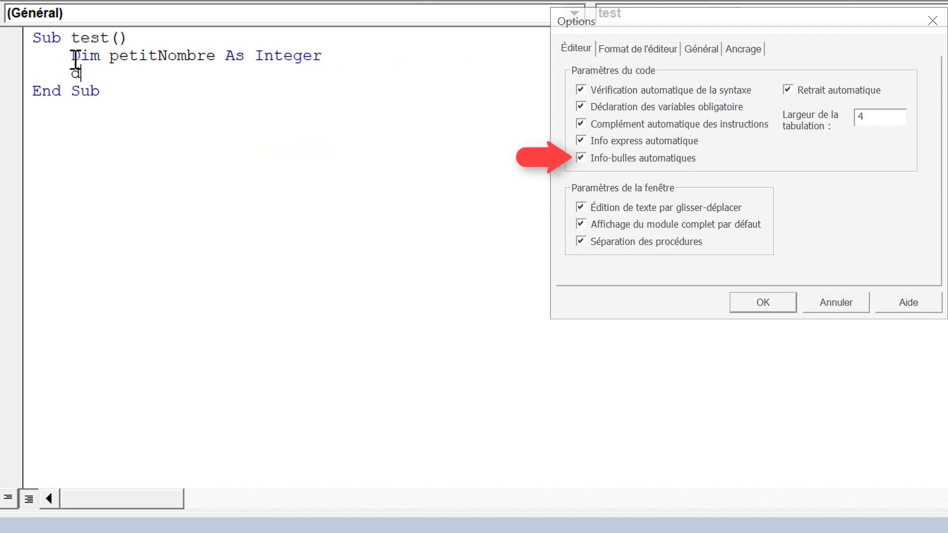
text(im grandNombre )
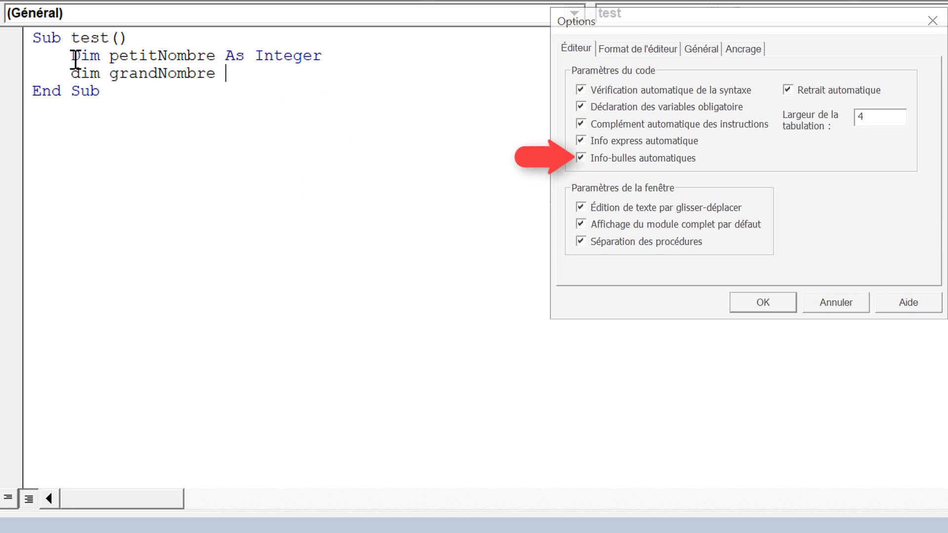
text(as long)
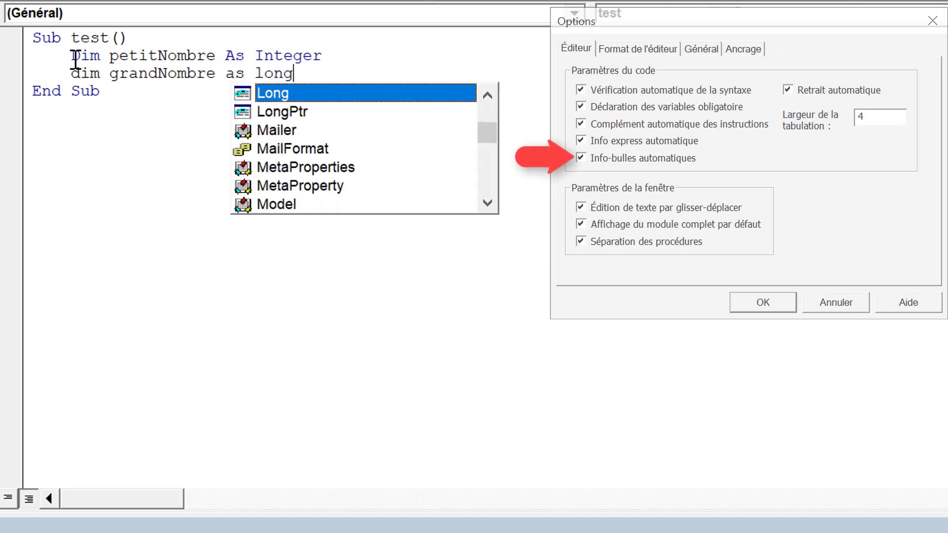
key(Return)
key(Return)
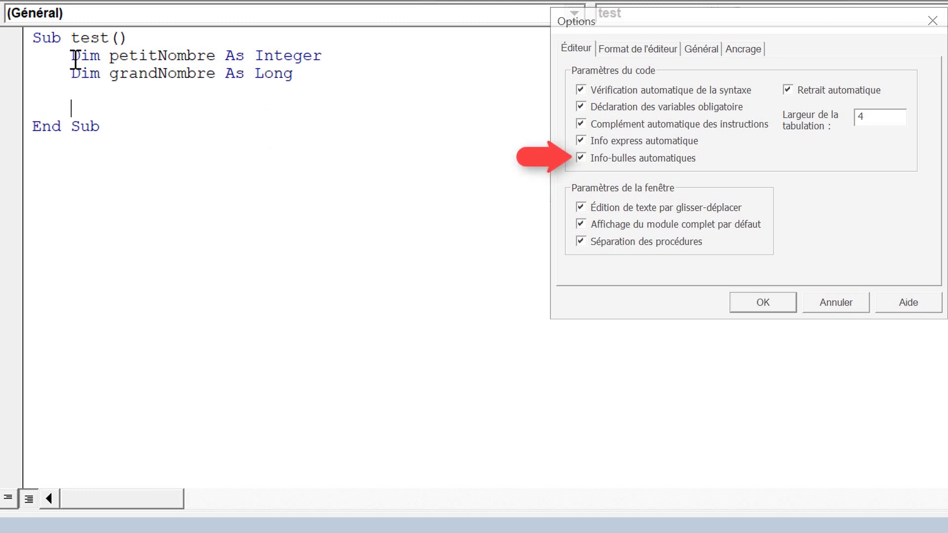
Step: Assign 1000000 to grandNombre, completing the variable name with autocompletion
text(gra)
key(ctrl+space)
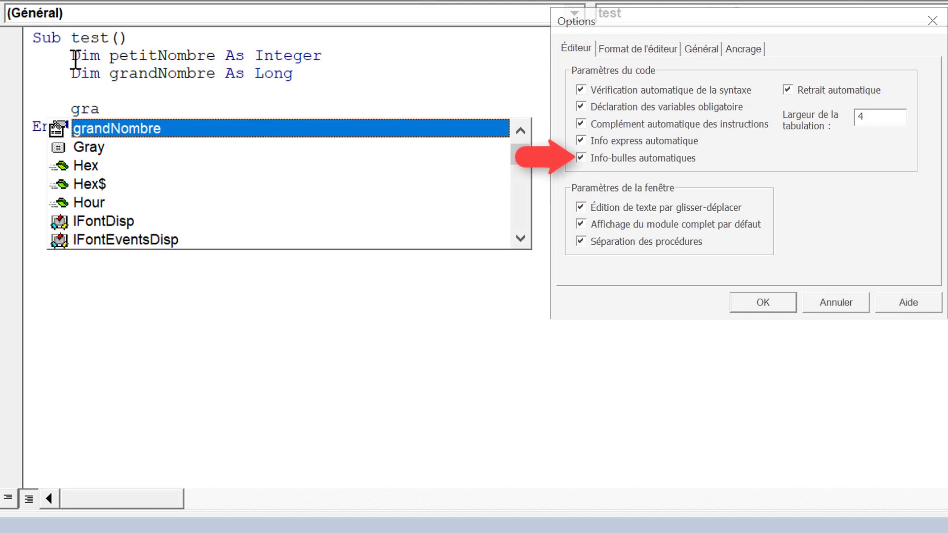
key(Tab)
text(= )
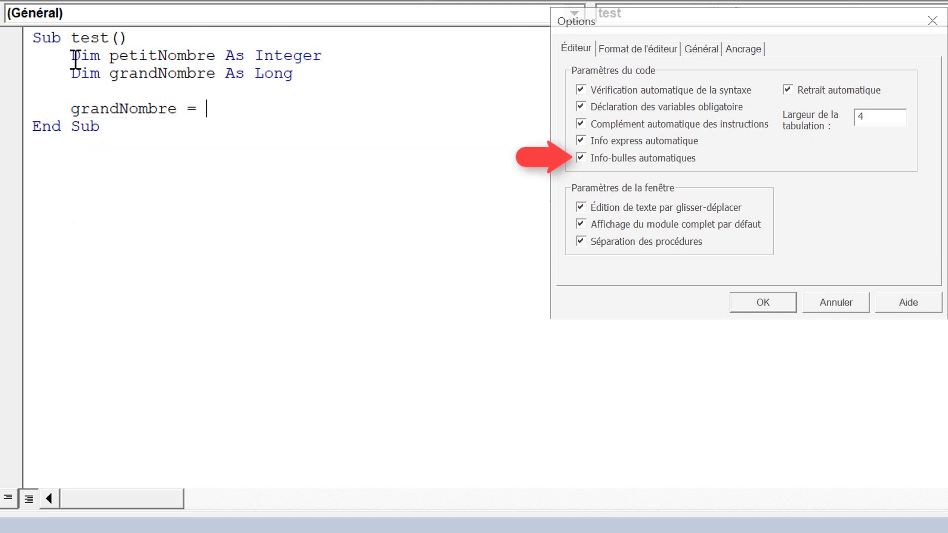
text(10000)
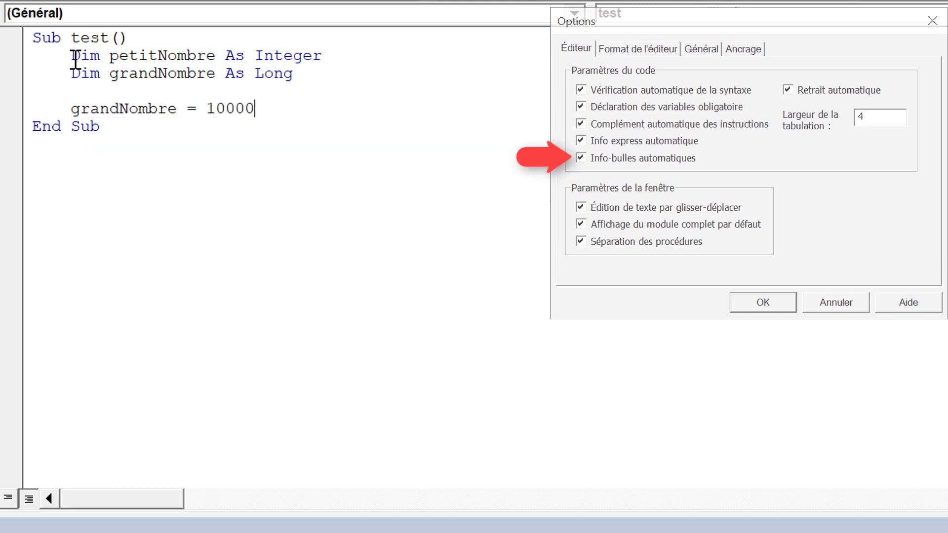
text(00)
key(Return)
Step: Assign grandNombre to petitNombre on the next line, completing both variable names with autocompletion
text(pet)
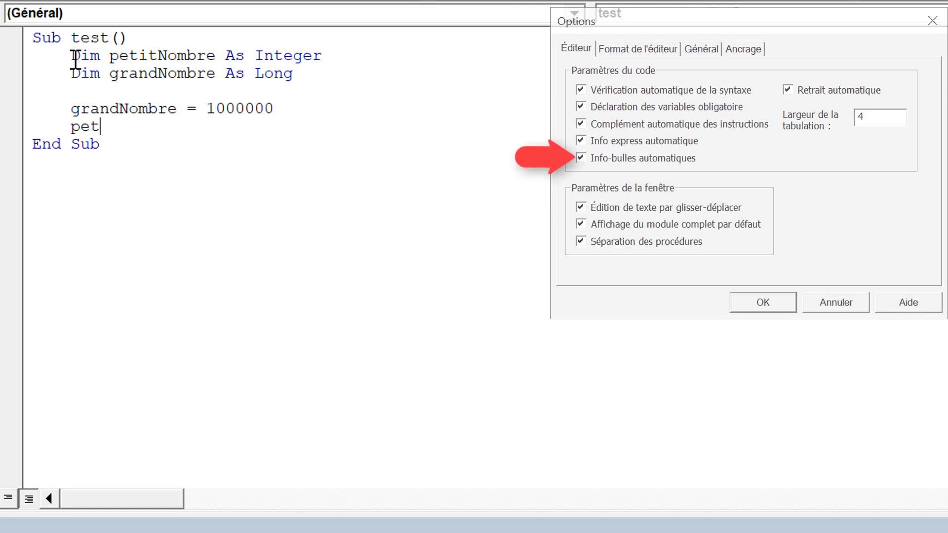
text(it)
key(BackSpace)
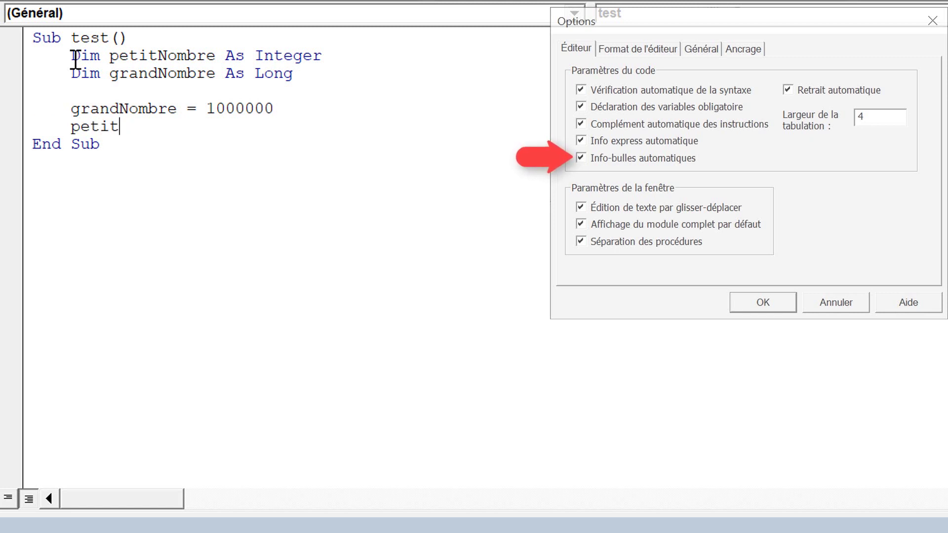
key(ctrl+space)
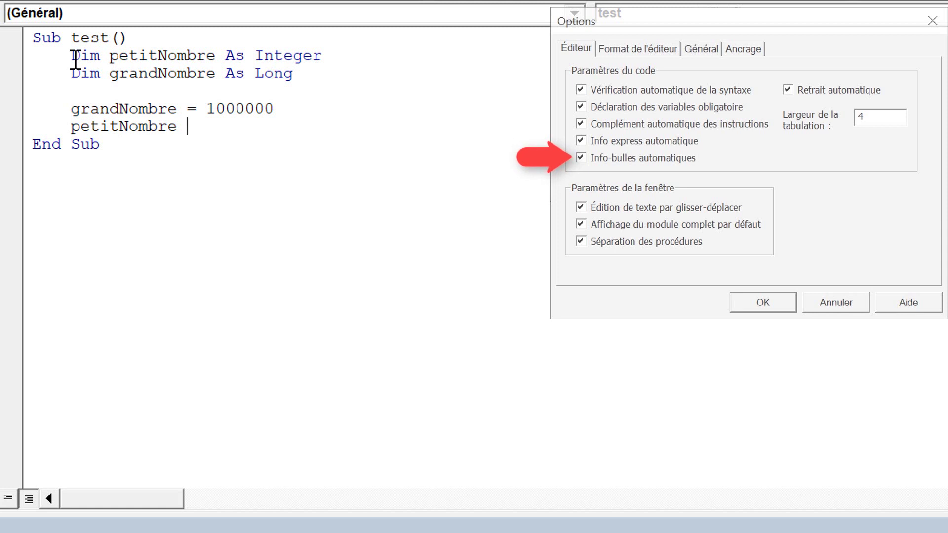
text(= gra)
key(ctrl+space)
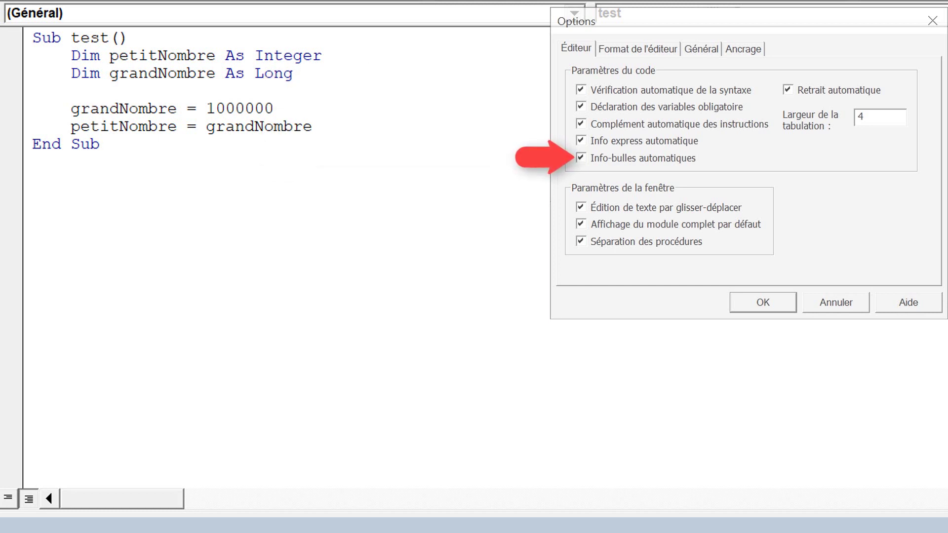
Step: Run the test procedure, enter debugging at the runtime error and inspect the value of grandNombre in the stopped statement
key(F5)
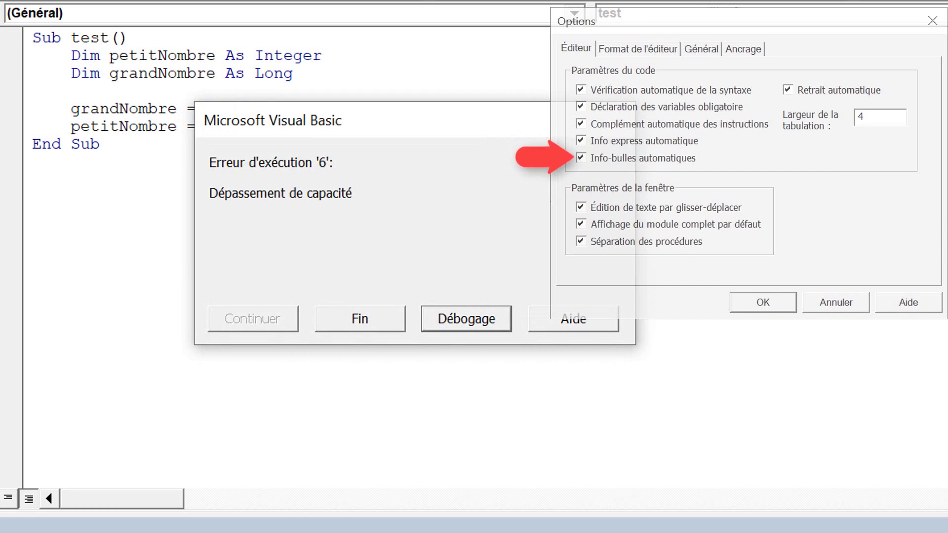
click(490, 326)
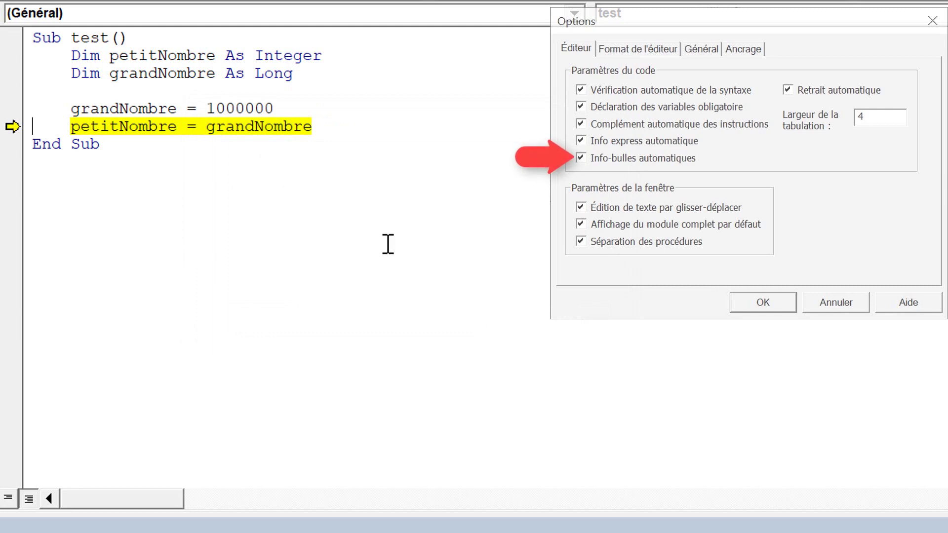
mouse_move(279, 124)
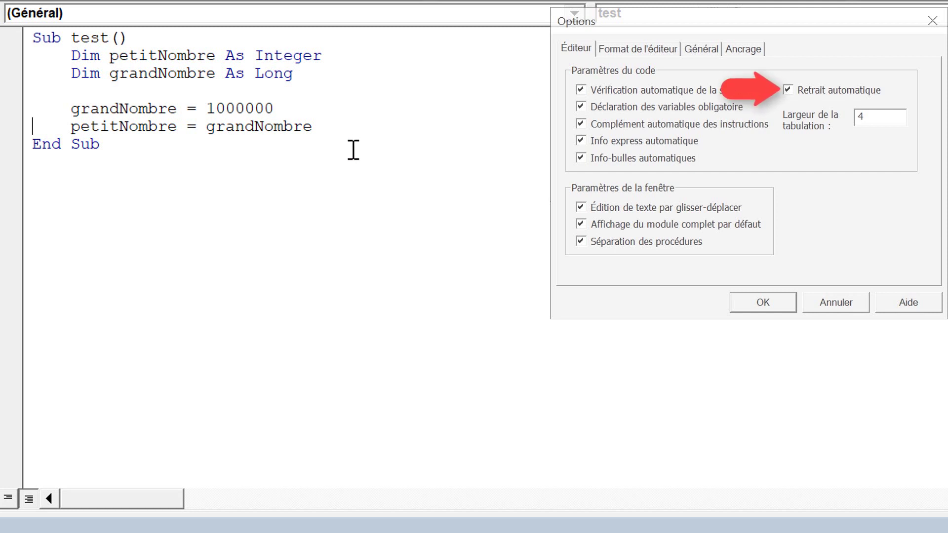
Step: Add an auto-indented blank line after the petitNombre assignment, and try an extra tab indent on it before removing it
click(352, 127)
key(Return)
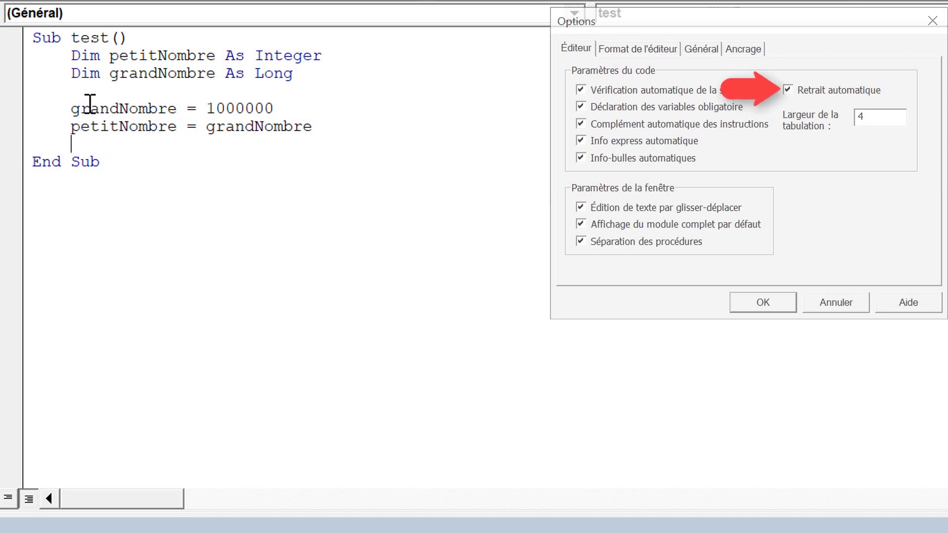
key(Tab)
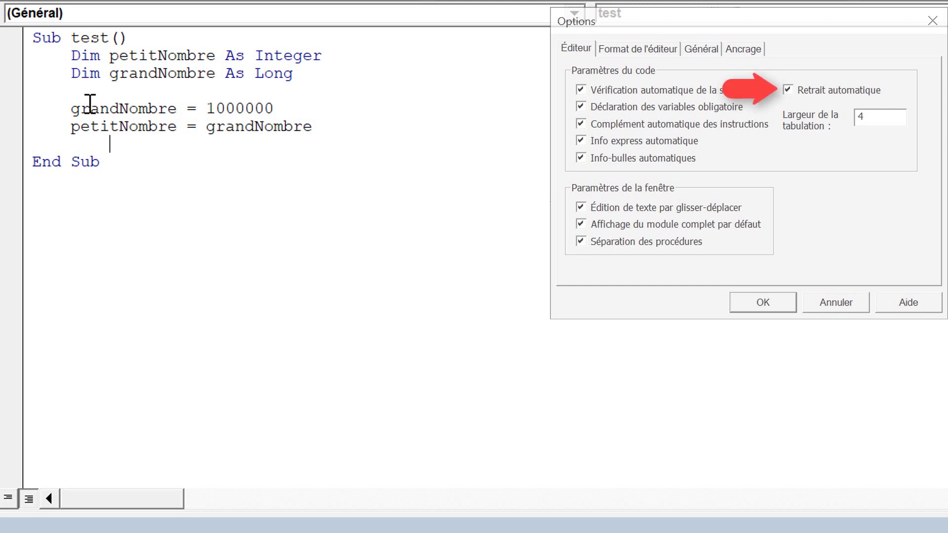
key(BackSpace)
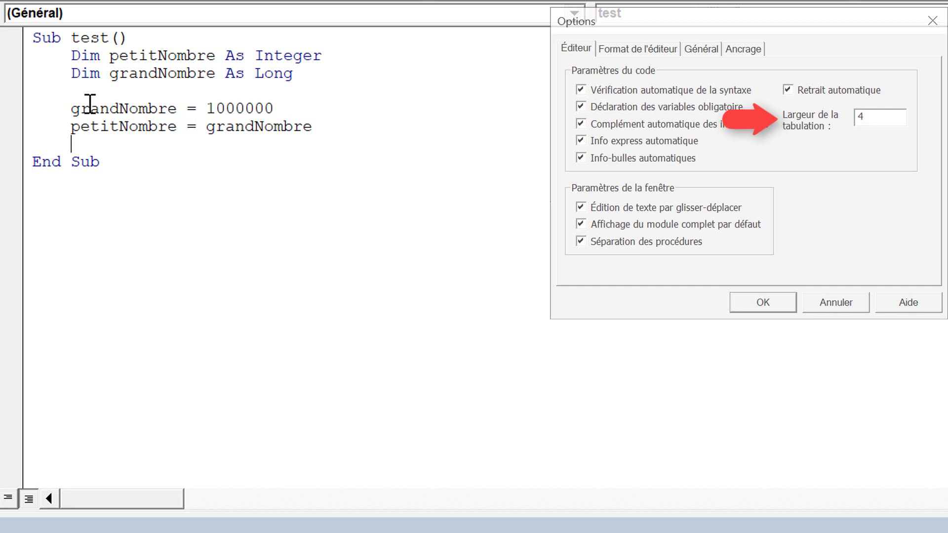
key(Tab)
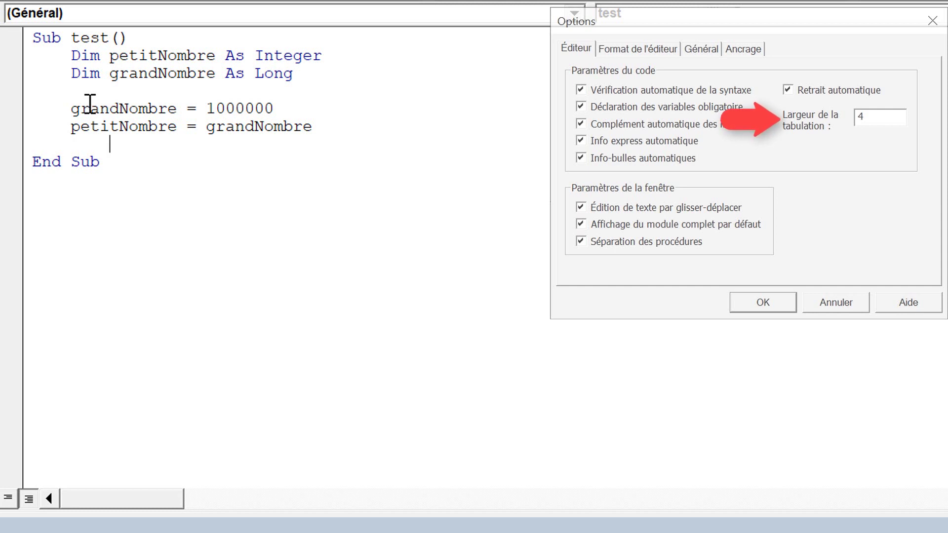
key(BackSpace)
key(BackSpace)
key(BackSpace)
key(BackSpace)
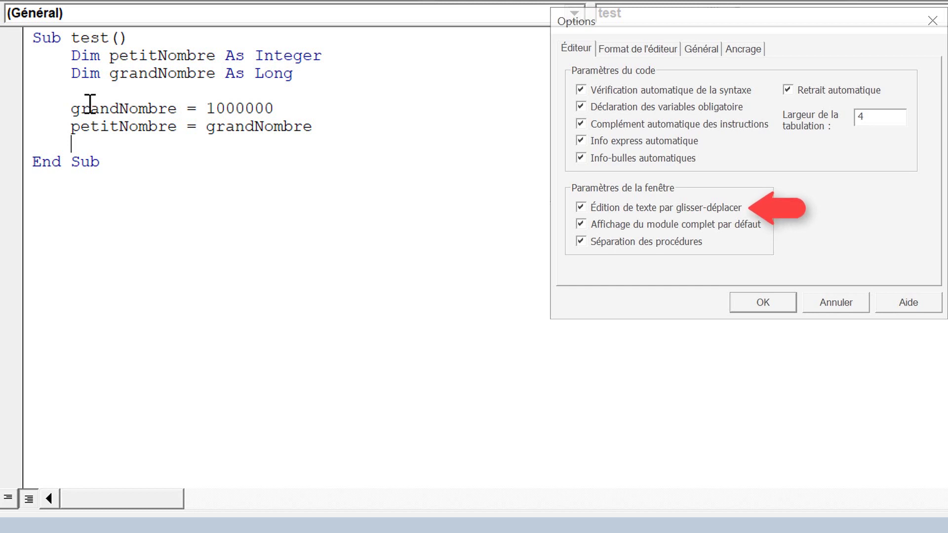
Step: Move the Dim petitNombre As Integer declaration below the grandNombre declaration
click(70, 52)
drag(71, 55, 321, 56)
drag(211, 57, 172, 98)
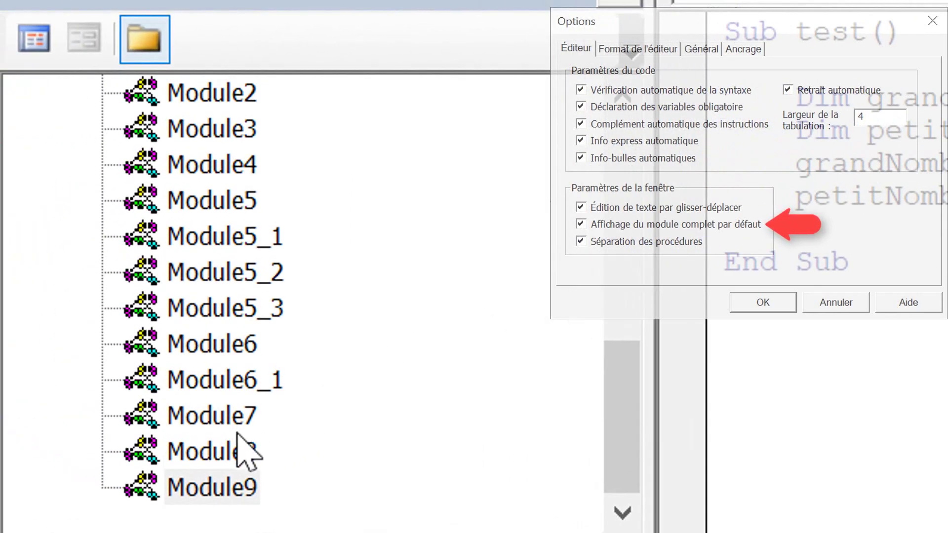
Step: Open Module8, display only utiliserUneFonction in procedure view, and restore the full module view
double_click(229, 454)
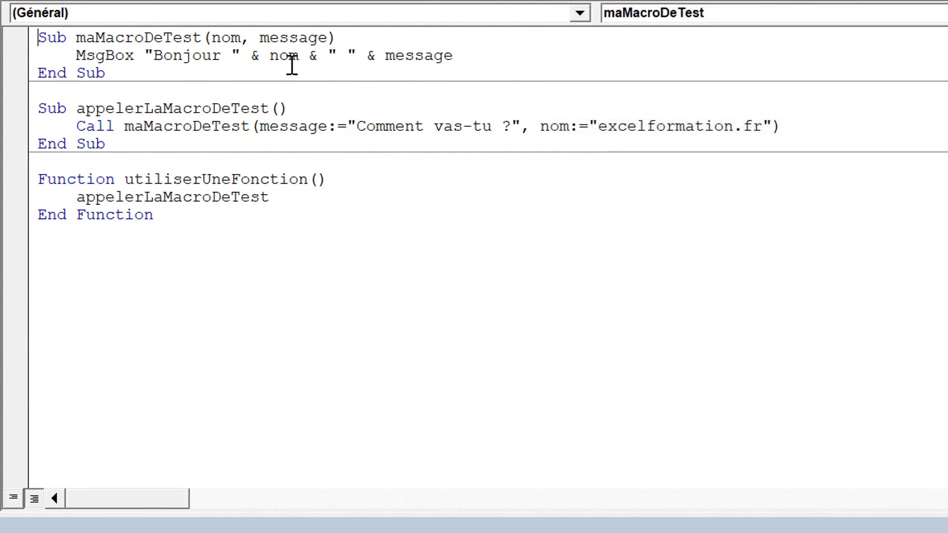
click(15, 498)
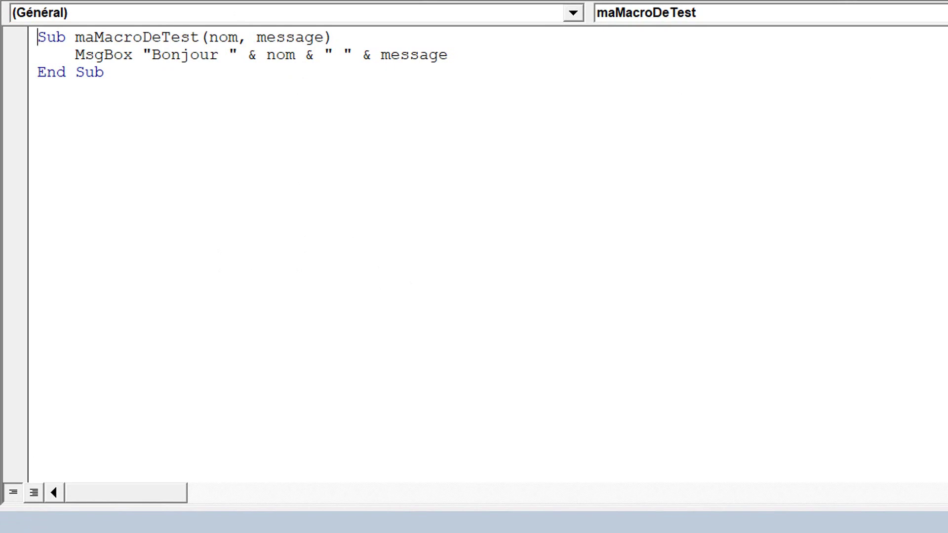
click(929, 10)
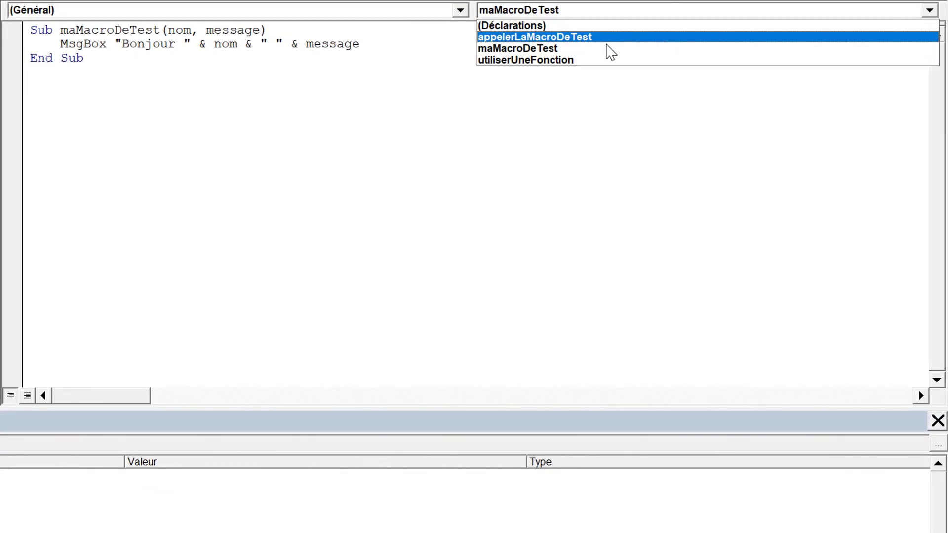
click(601, 61)
click(601, 61)
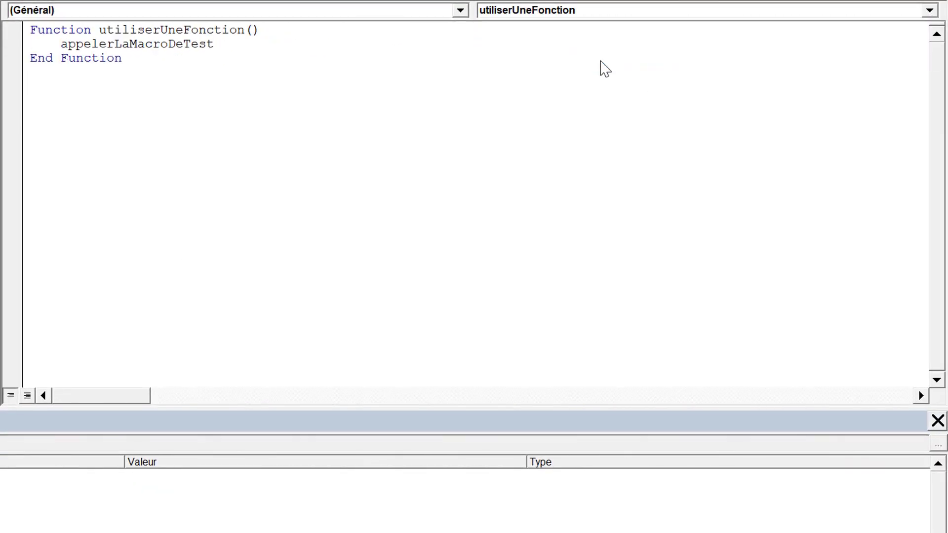
click(27, 396)
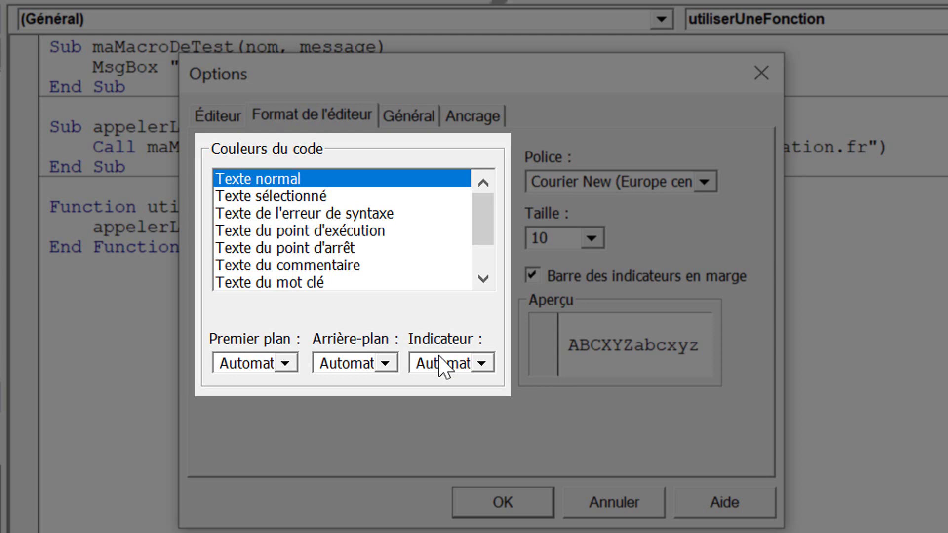
Step: Look through the code colour categories in the editor format options and close the dialog without changes
drag(479, 218, 472, 267)
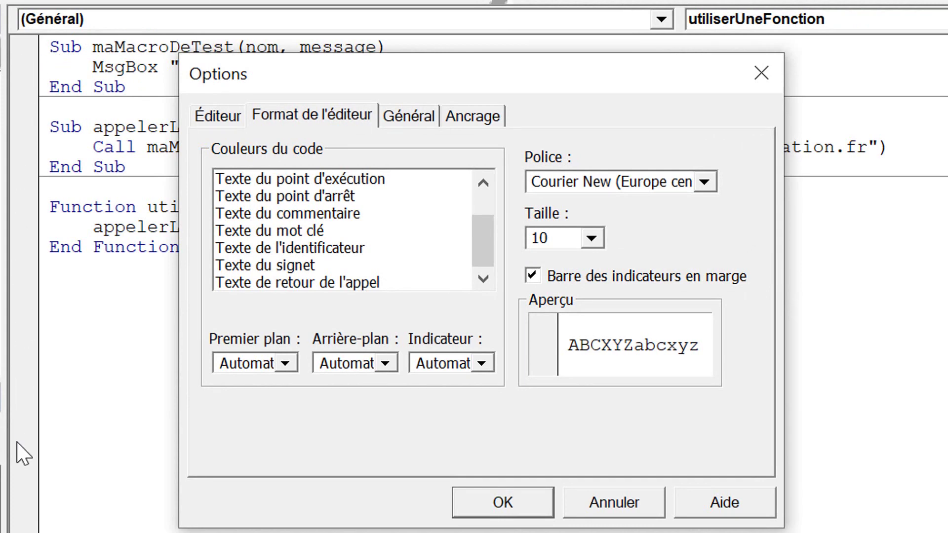
click(623, 513)
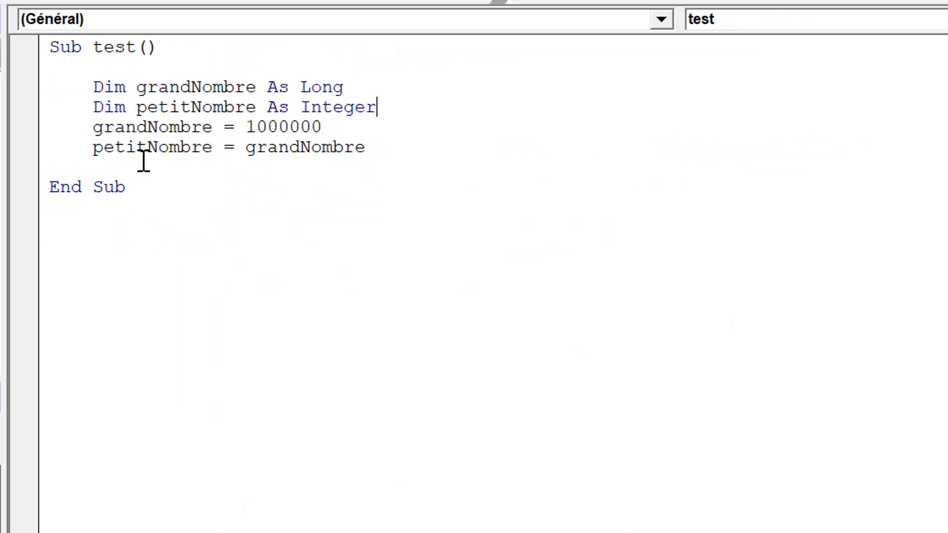
Step: Run the test procedure again and enter debugging to examine the execution indicator in the code margin
click(143, 161)
key(F5)
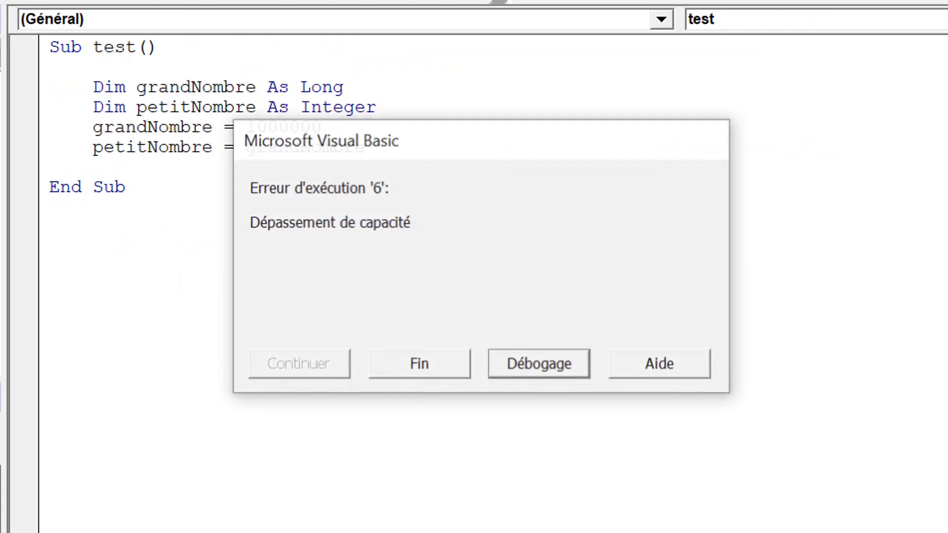
click(535, 371)
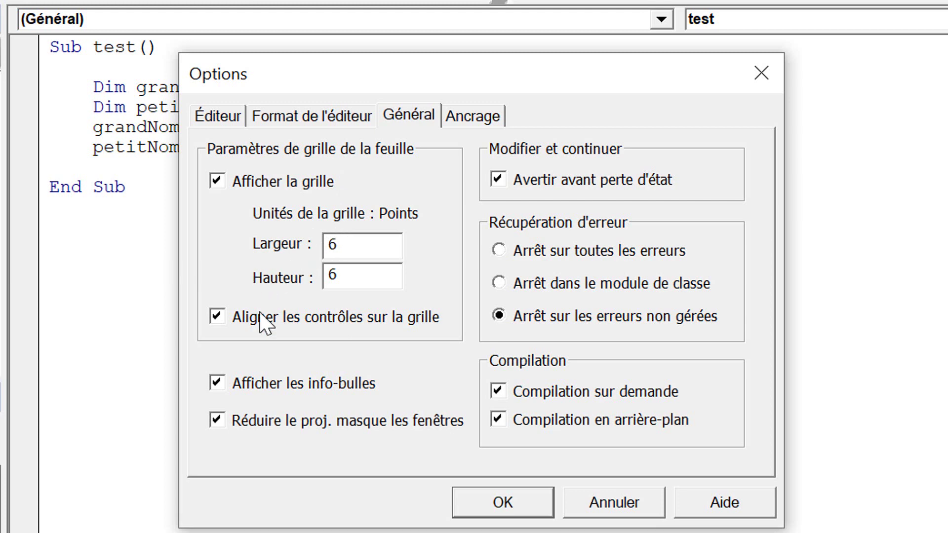
Step: Close the options without changes and insert a new UserForm into the project
click(625, 505)
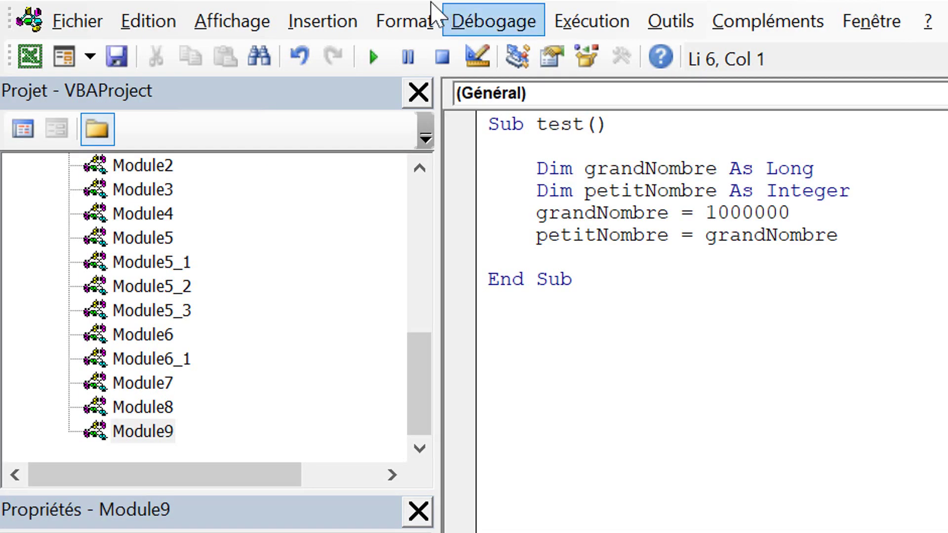
click(303, 22)
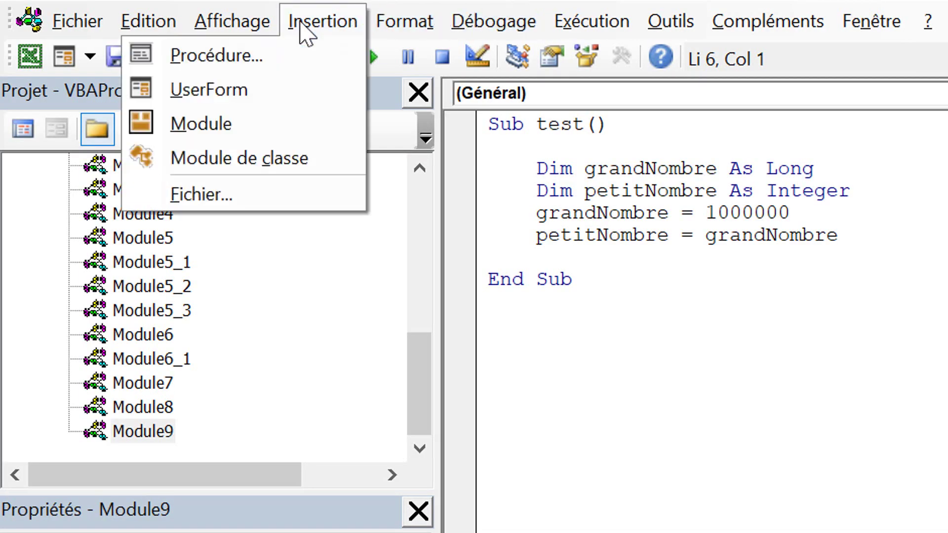
click(237, 94)
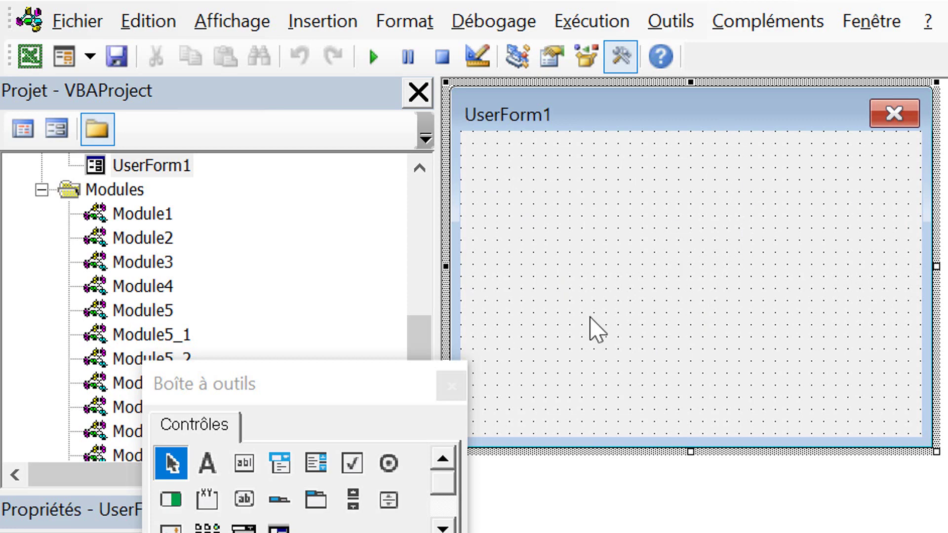
Step: Set the form grid width to 20 points in the general options and apply it
click(680, 30)
click(572, 166)
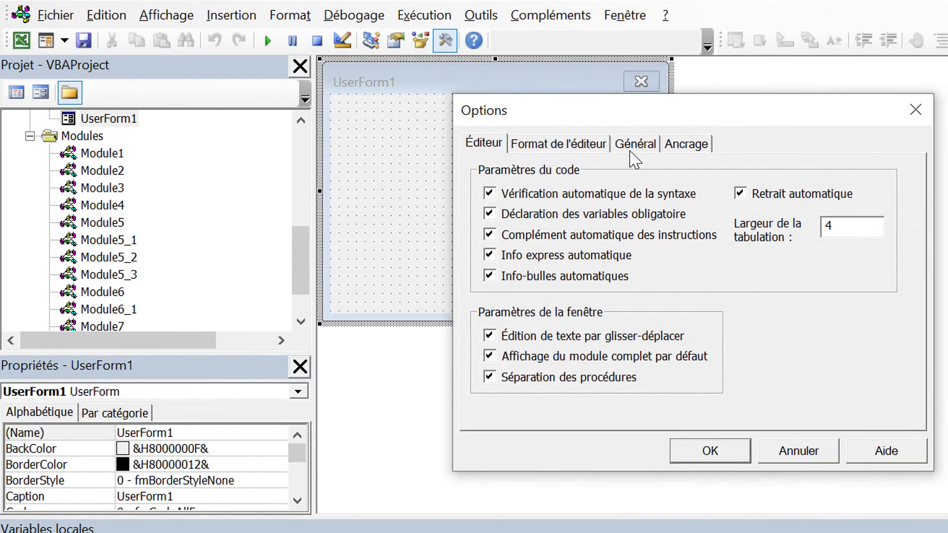
click(635, 145)
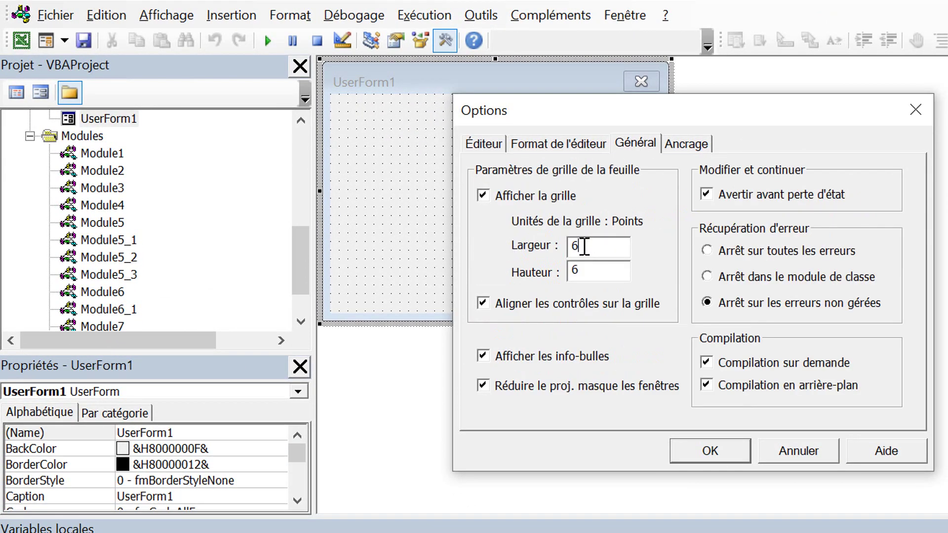
drag(584, 245, 457, 233)
text(20)
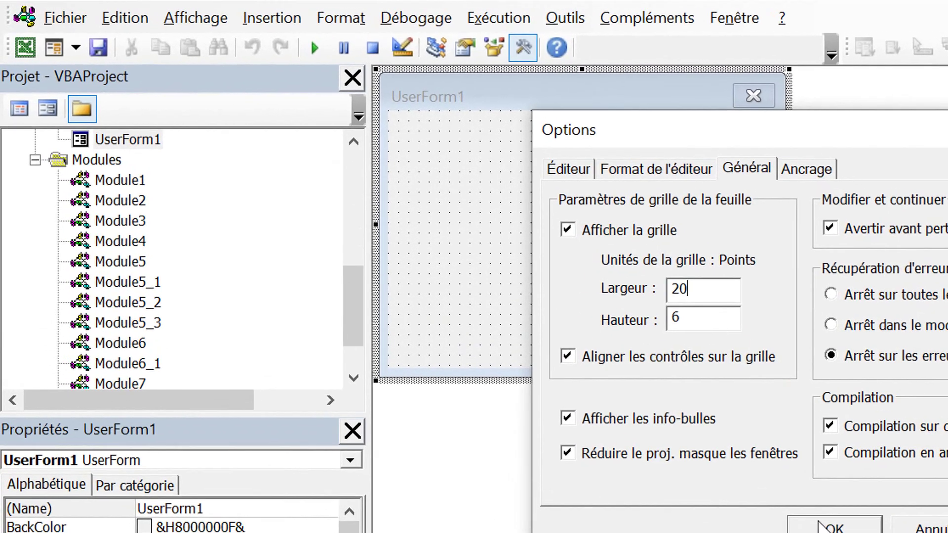
click(820, 524)
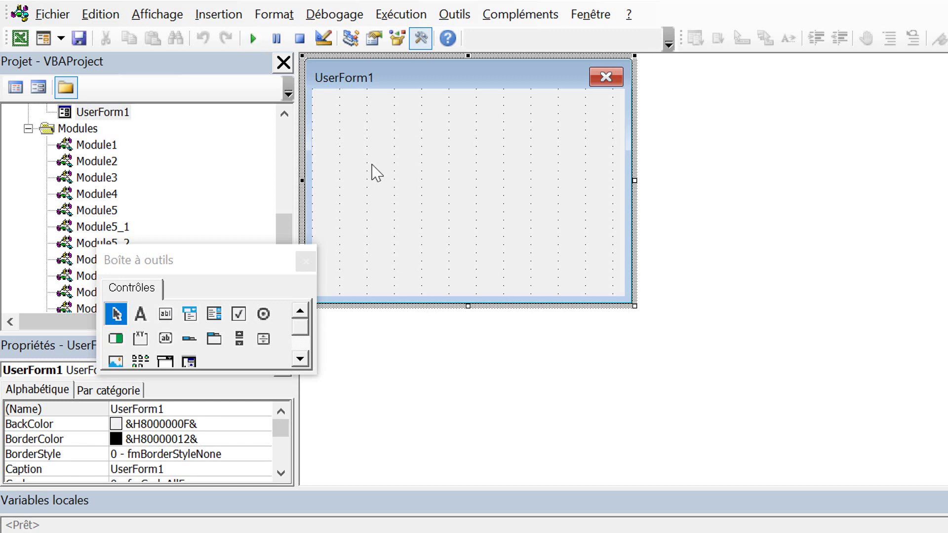
Step: Bring the Module9 code window to the front and tile all open windows horizontally
click(596, 20)
key(2)
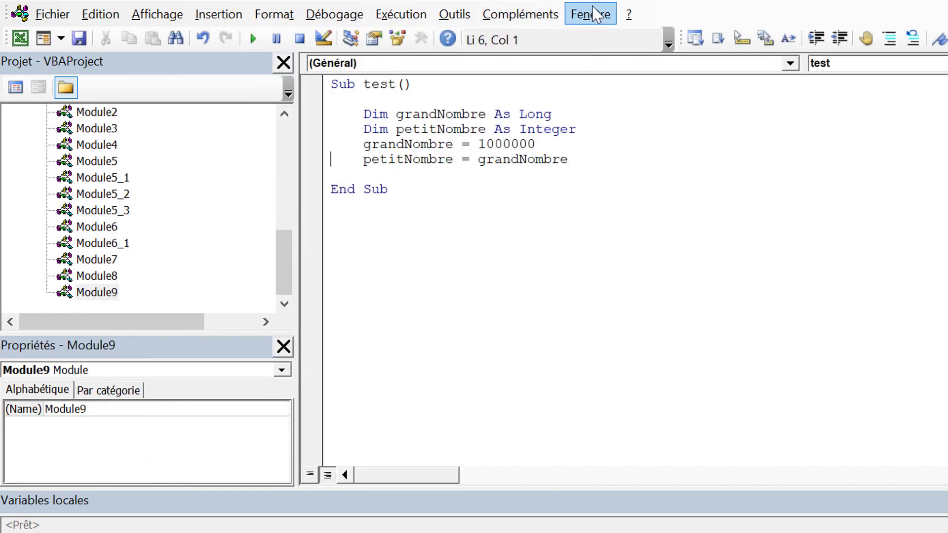
click(595, 15)
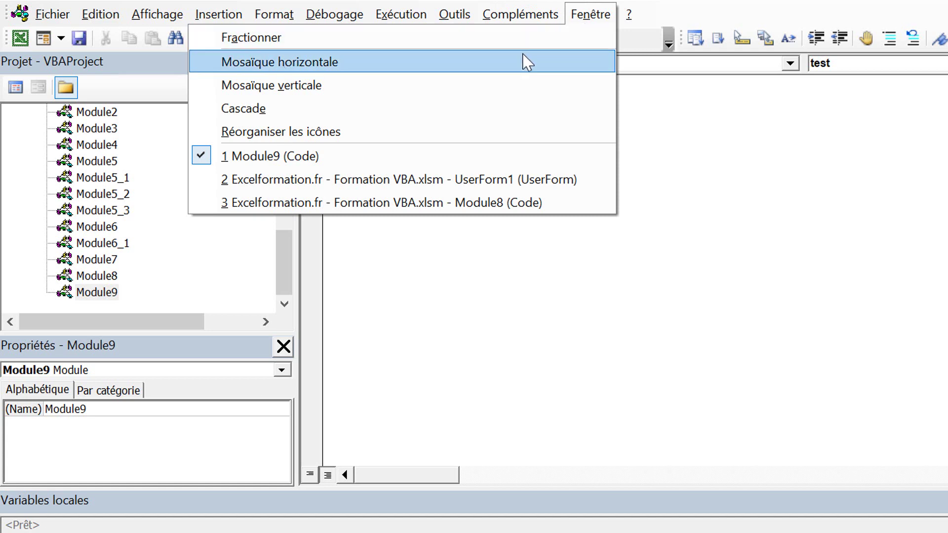
click(525, 61)
Step: Collapse the VBAProject node in the project explorer and expand it again to examine the effect on its open windows
drag(287, 285, 300, 154)
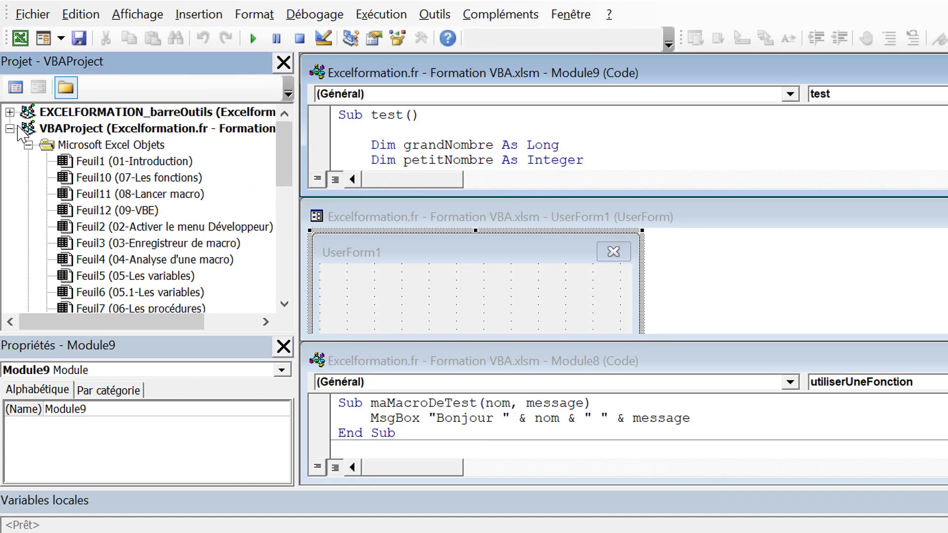
click(9, 128)
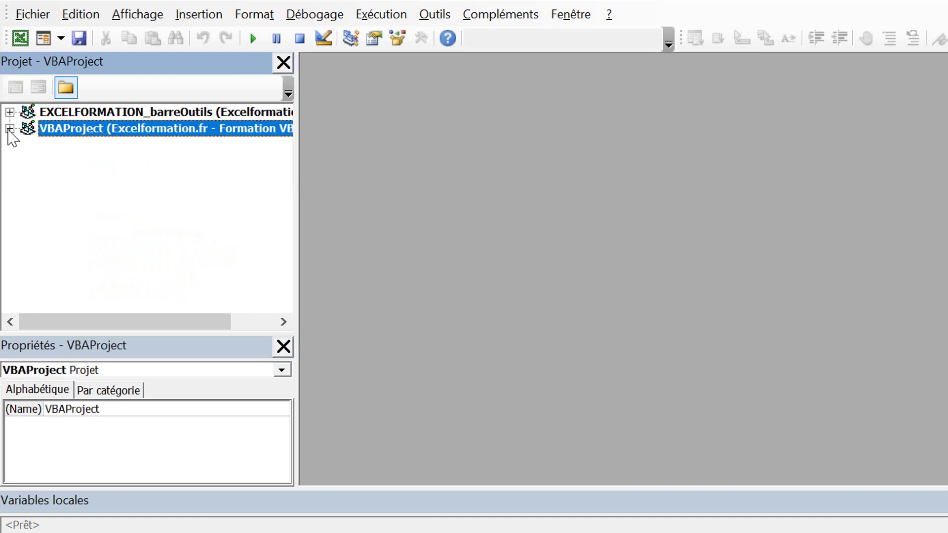
click(9, 128)
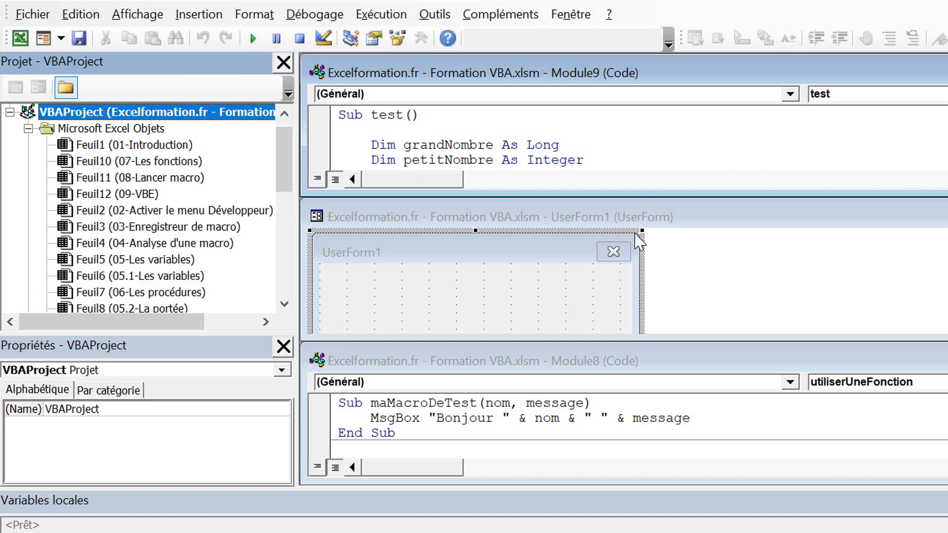
Step: Disable docking for the Exécution, Variables locales, Espions, project explorer, Propriétés and object explorer windows in the Ancrage options
click(434, 14)
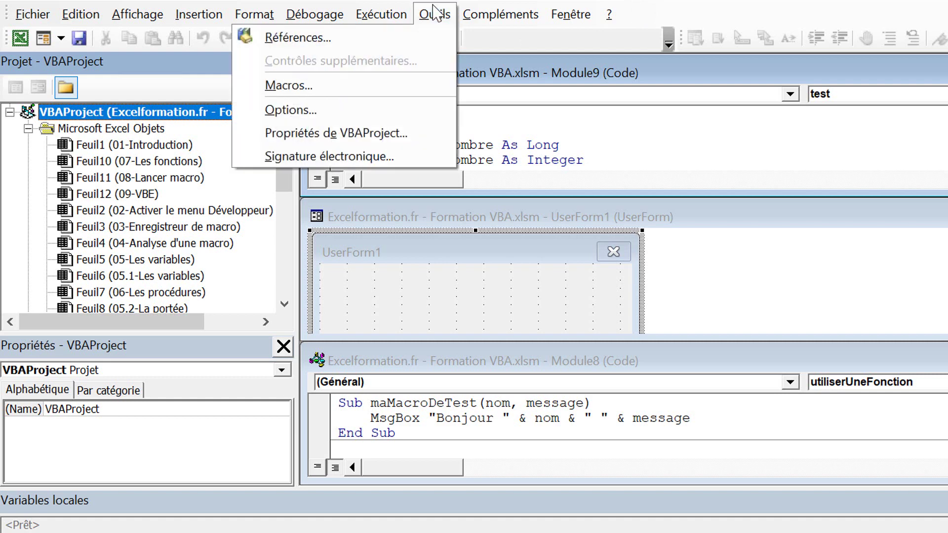
click(387, 111)
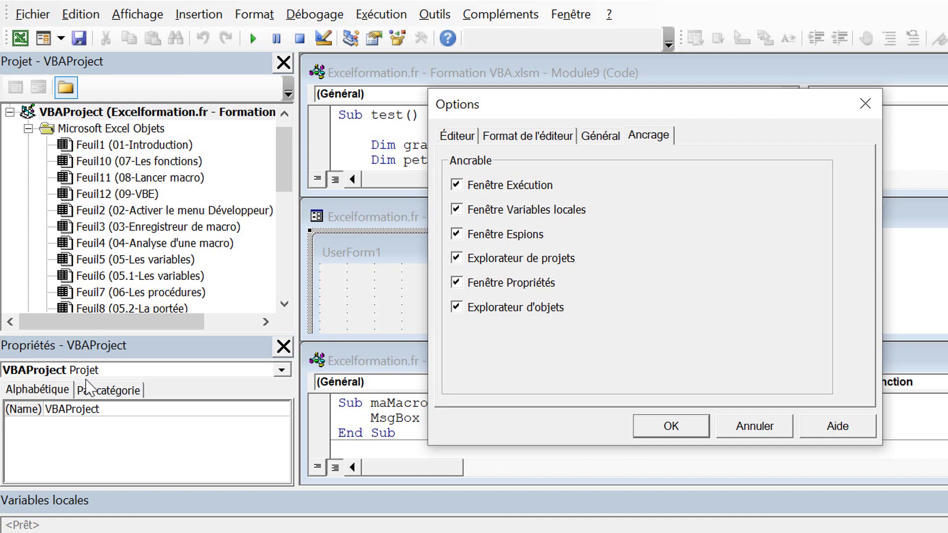
click(528, 186)
click(513, 212)
click(501, 239)
click(482, 261)
click(478, 286)
click(531, 309)
click(679, 429)
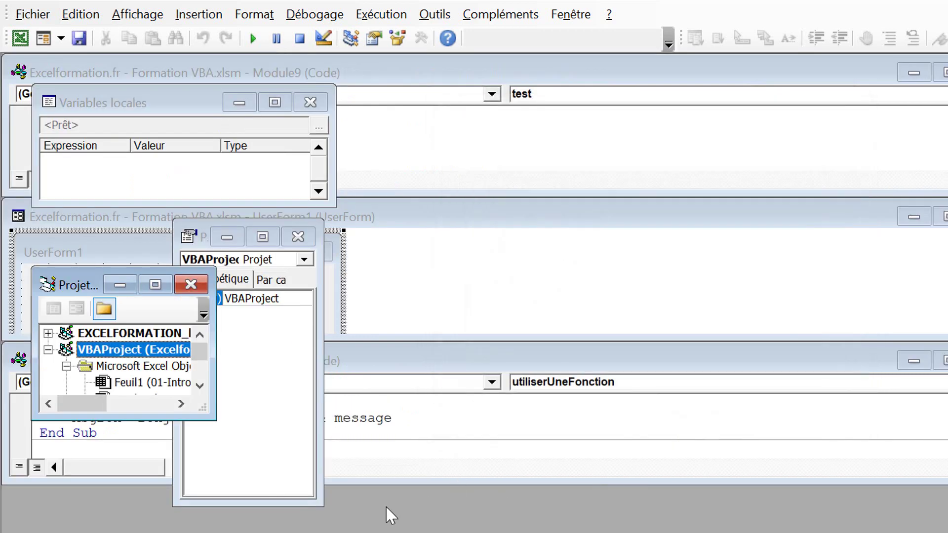
Step: Move the floating project explorer over the properties window and open the list of open windows
drag(54, 281, 227, 212)
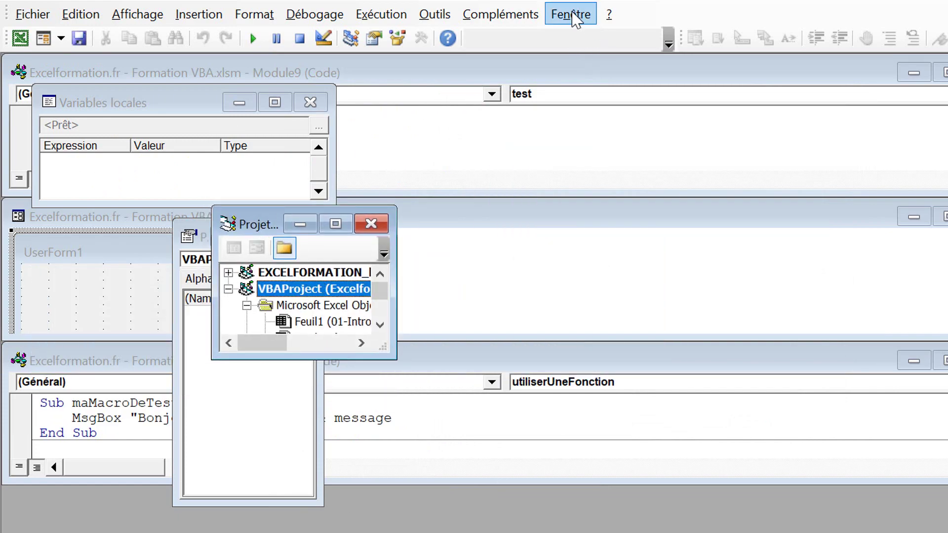
click(573, 14)
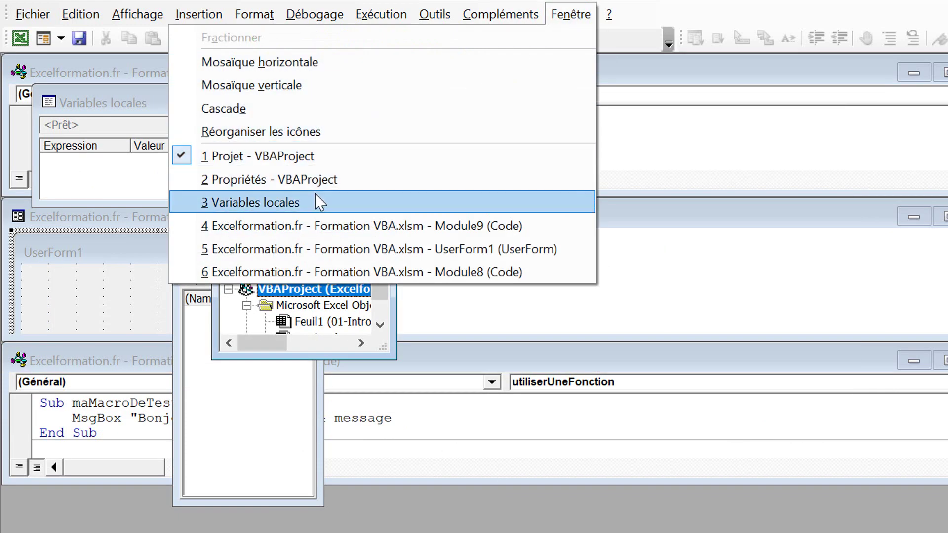